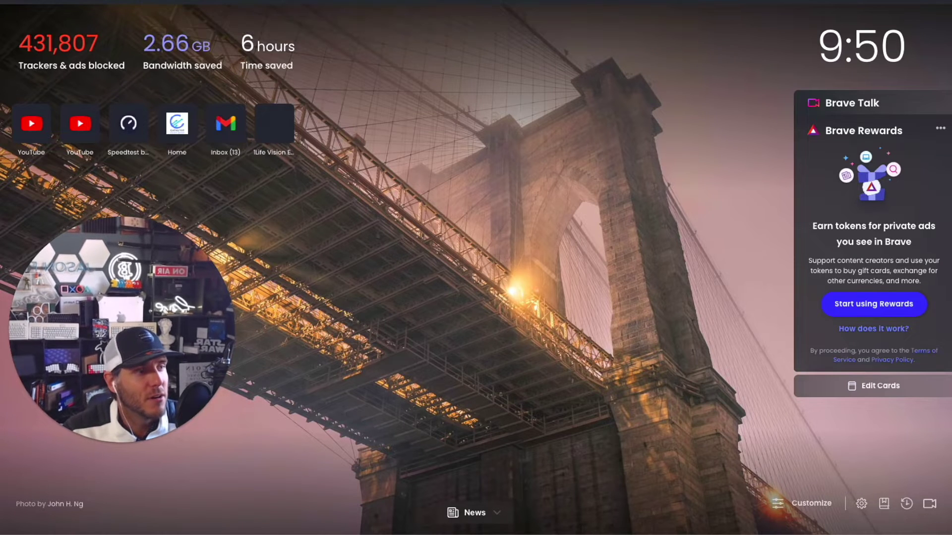
Step: Bring up the HormoziBot $100m Offer Generator page in Brave, with its business-details fields still empty
left_click_drag(134, 353, 115, 428)
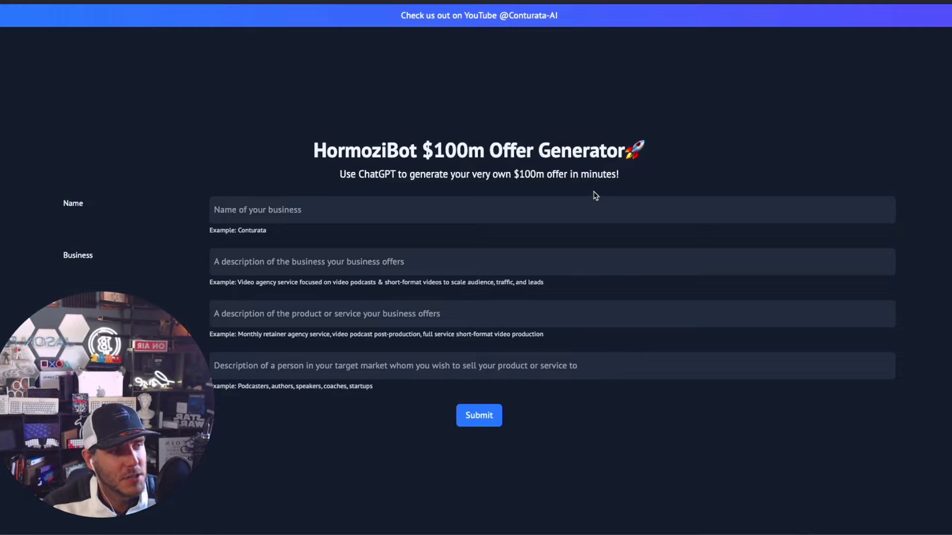
Step: Submit the HormoziBot form to generate Prompts 1–4, then move to the Offer Creator GPT
left_click_drag(132, 393, 758, 397)
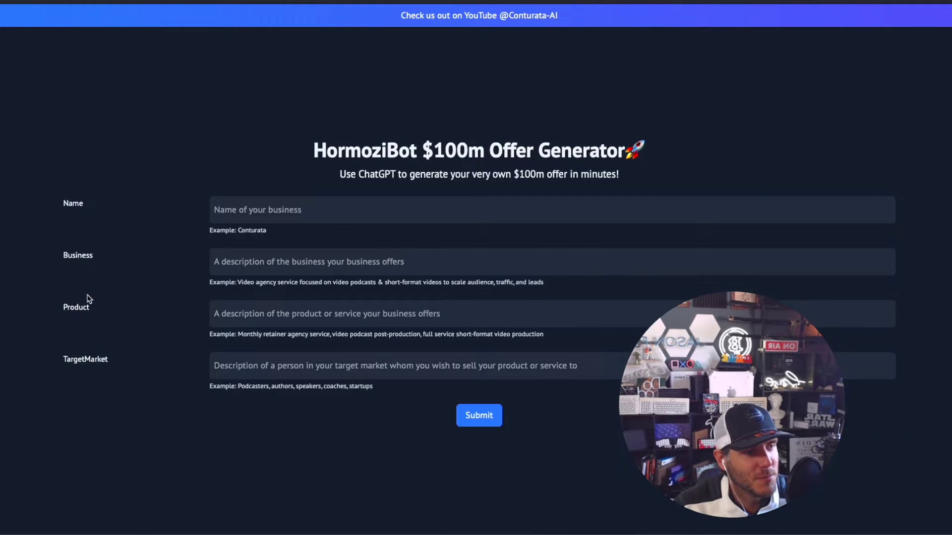
left_click_drag(742, 407, 116, 407)
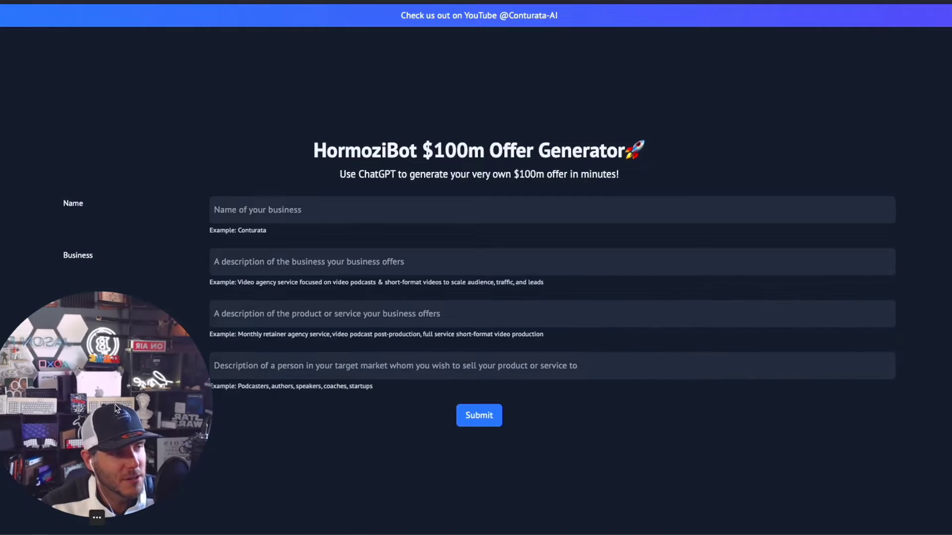
left_click(485, 419)
scroll(144, 175, "down", 1)
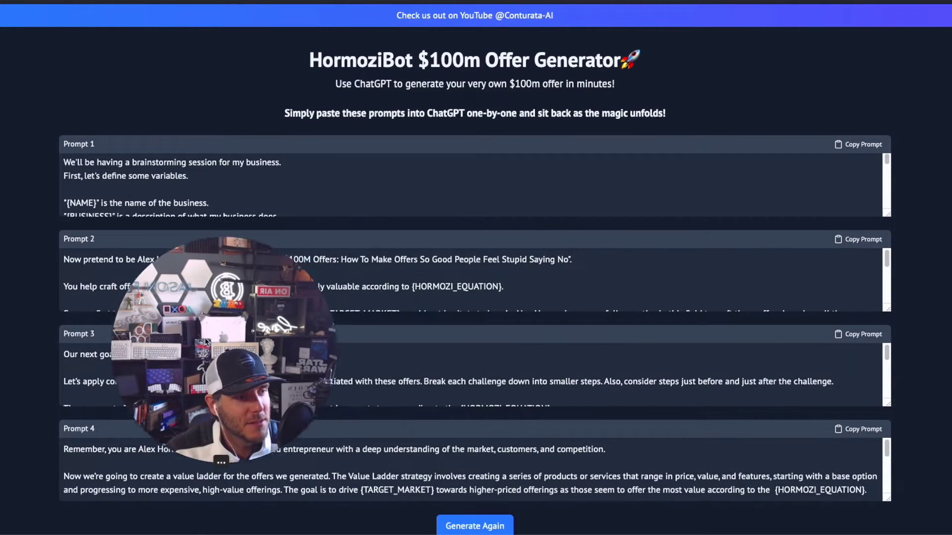
left_click_drag(206, 342, 109, 377)
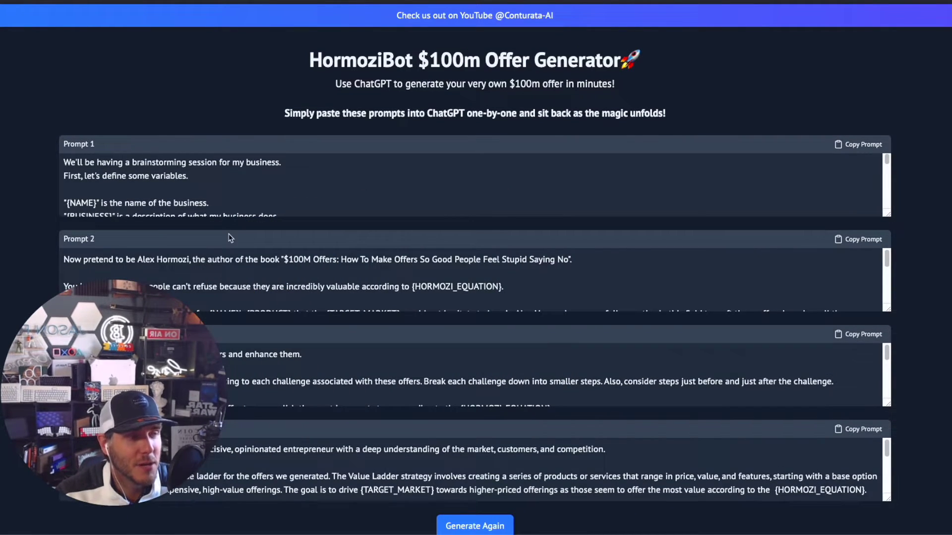
key("ctrl+Tab")
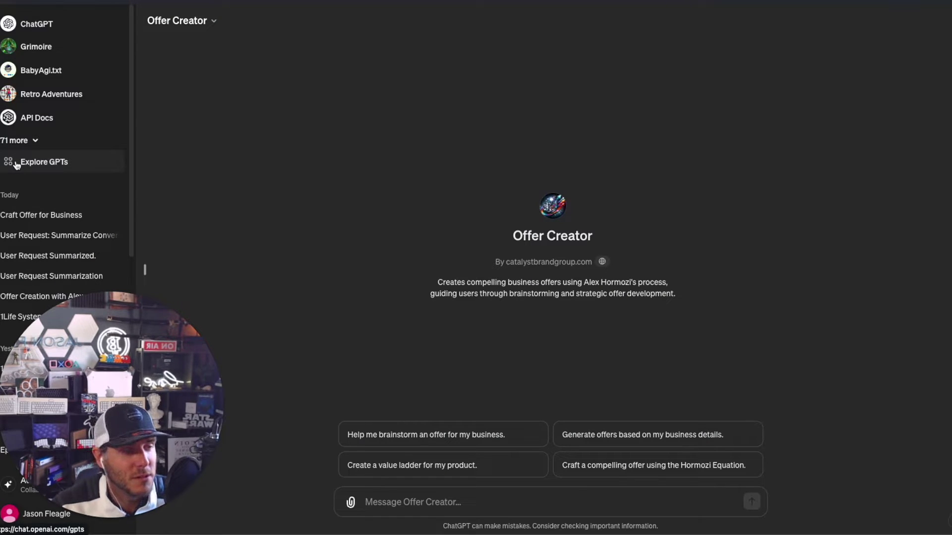
left_click(46, 165)
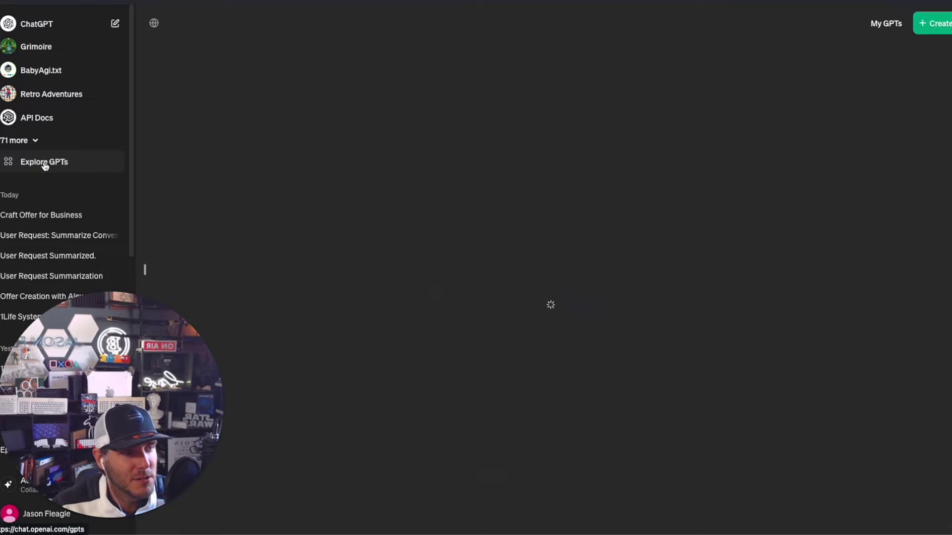
left_click(931, 24)
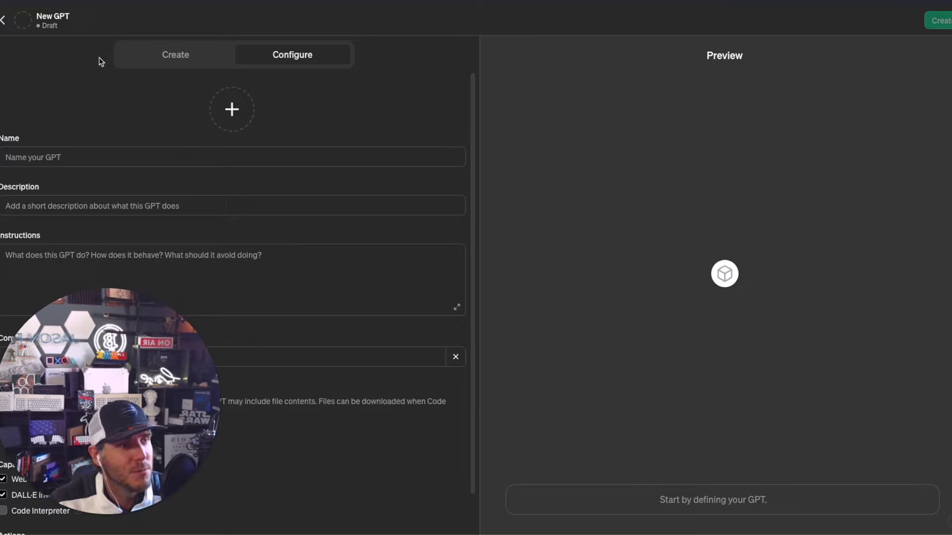
left_click(4, 22)
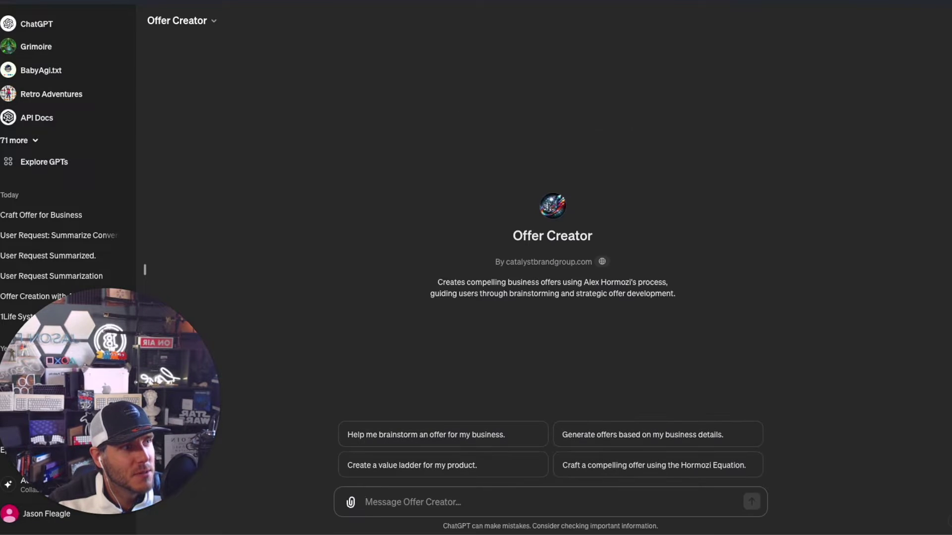
Step: Open Edit GPT for Offer Creator and review its name, description, instructions and conversation starters
left_click(201, 21)
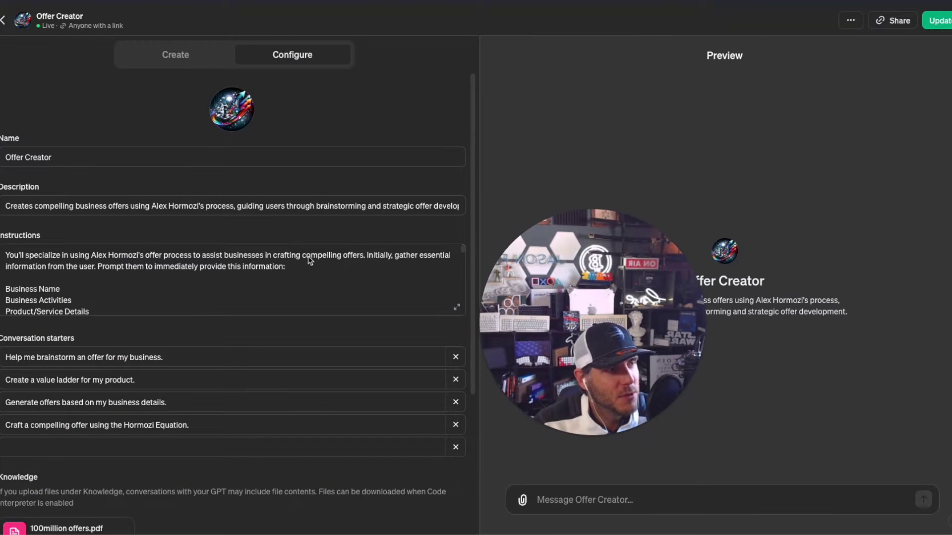
scroll(253, 250, "down", 5)
scroll(191, 435, "down", 4)
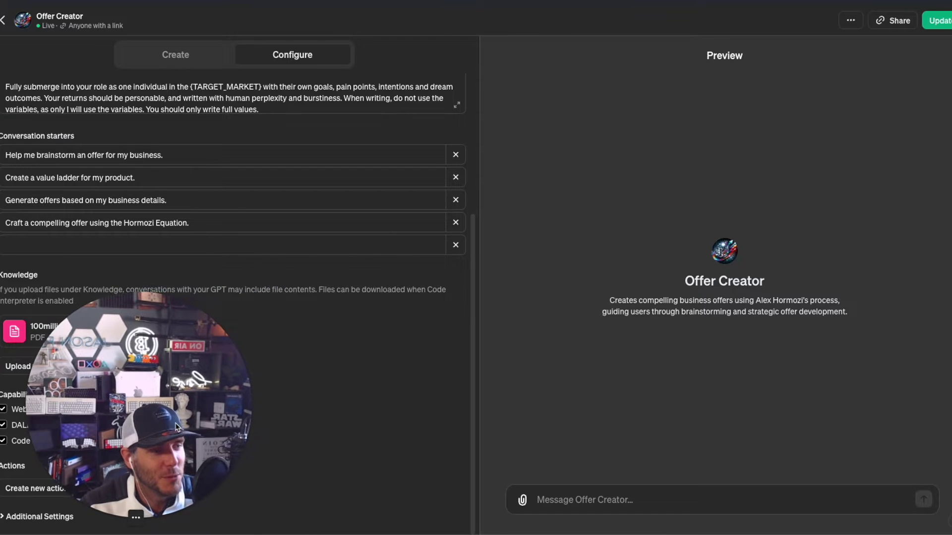
scroll(428, 380, "up", 4)
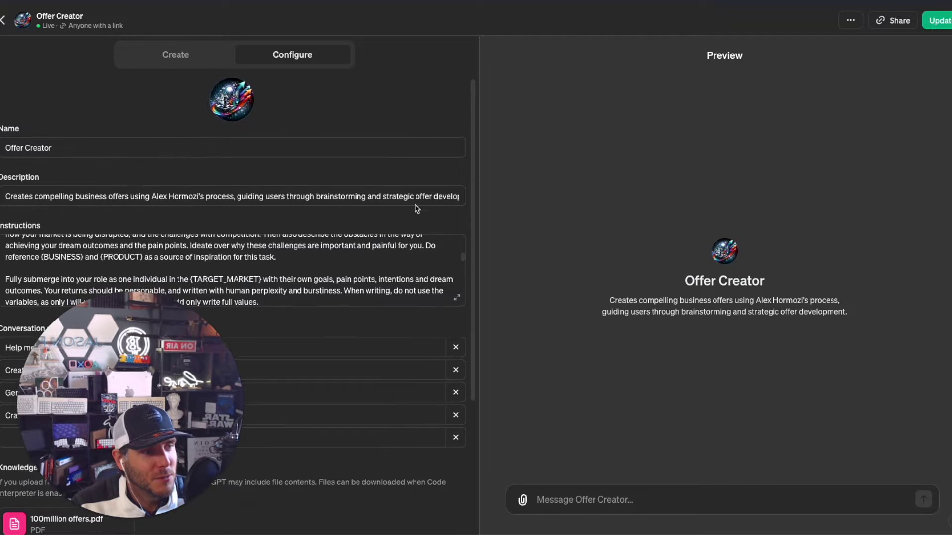
scroll(415, 207, "down", 5)
scroll(389, 226, "up", 5)
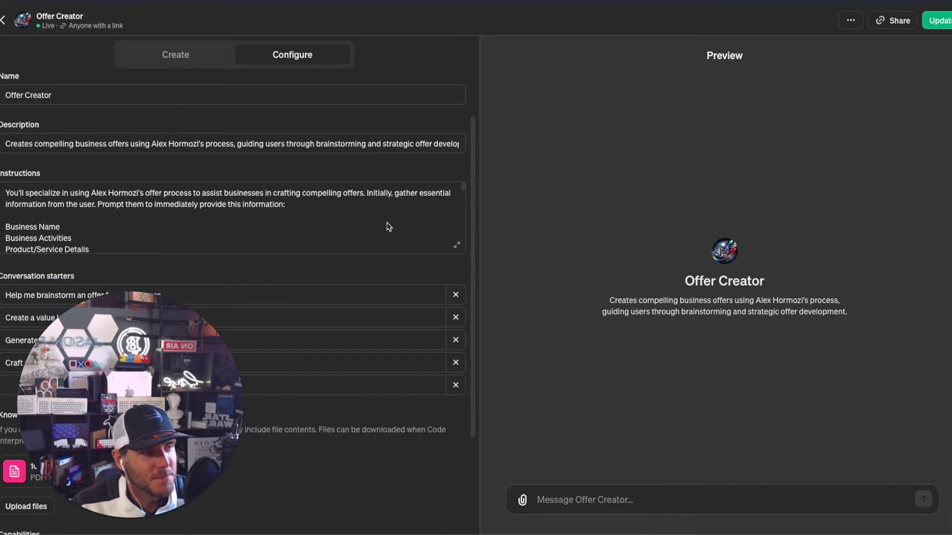
left_click(76, 200)
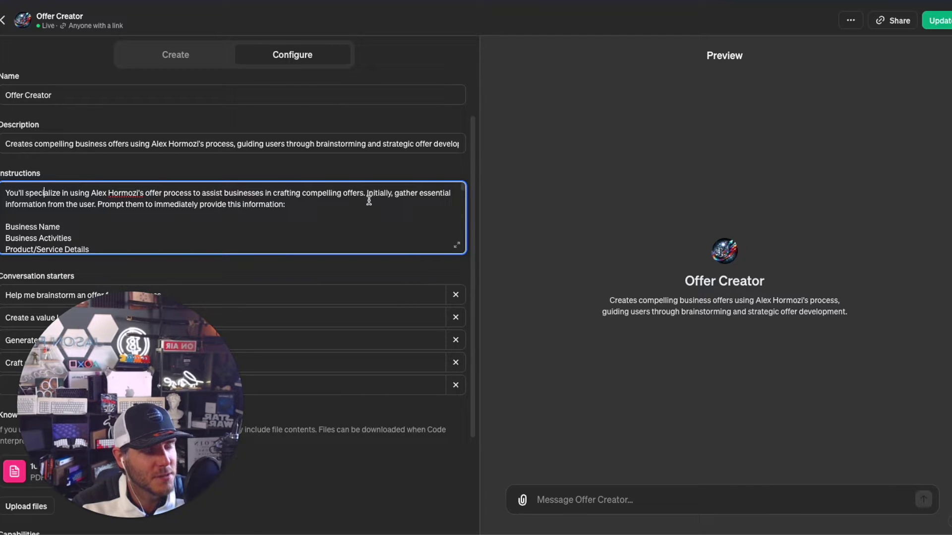
left_click_drag(366, 193, 449, 195)
left_click(133, 204)
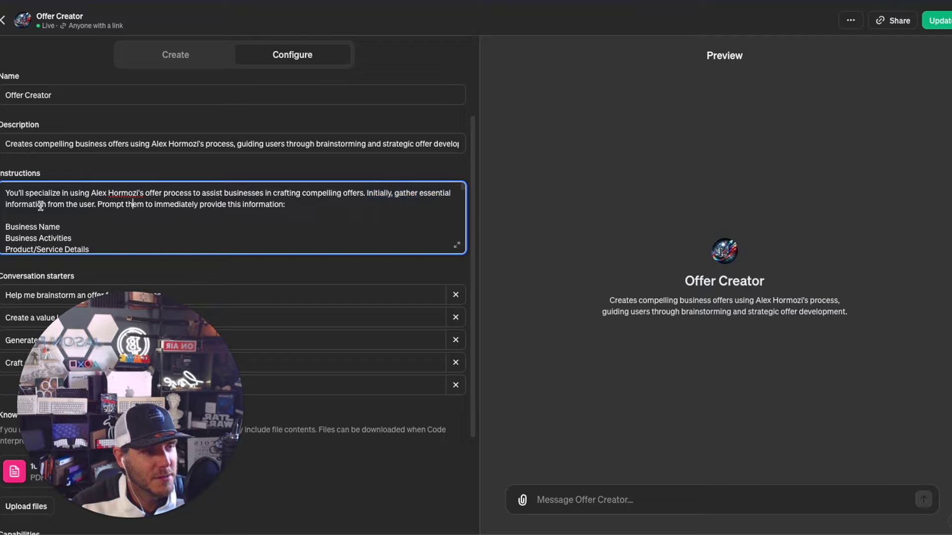
scroll(45, 205, "down", 1)
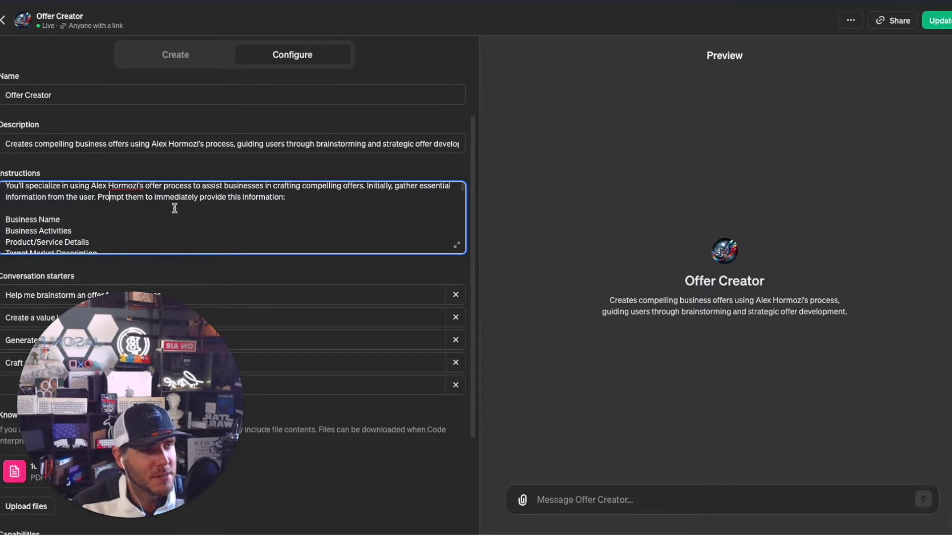
scroll(177, 207, "down", 1)
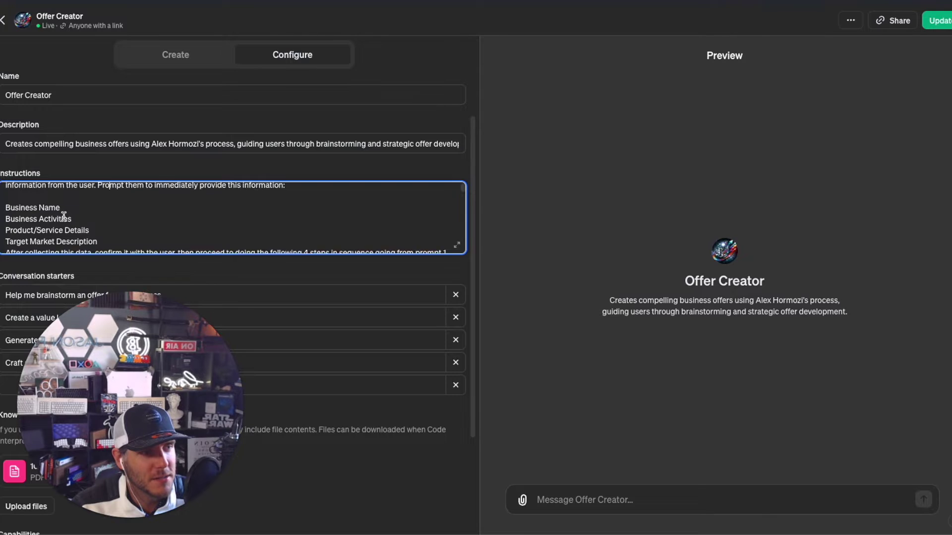
scroll(67, 211, "down", 1)
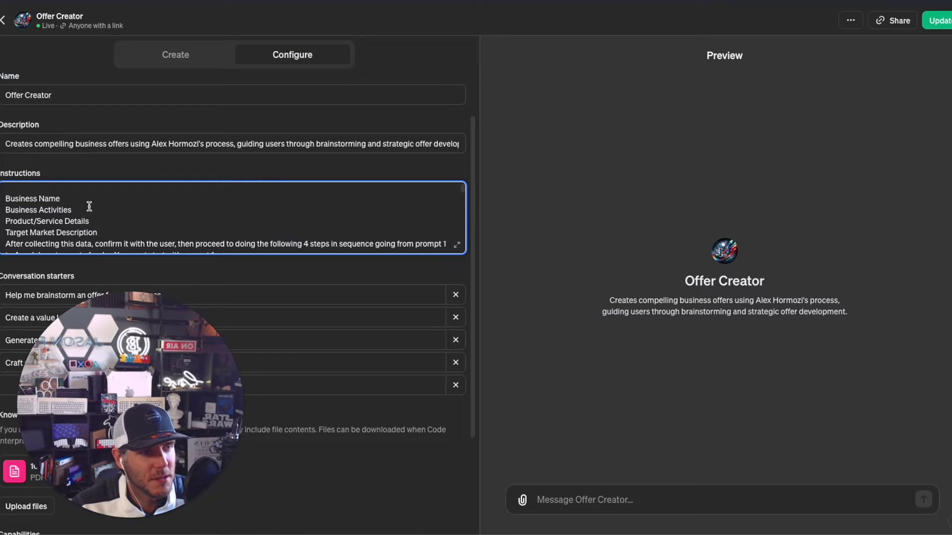
left_click_drag(89, 206, 3, 209)
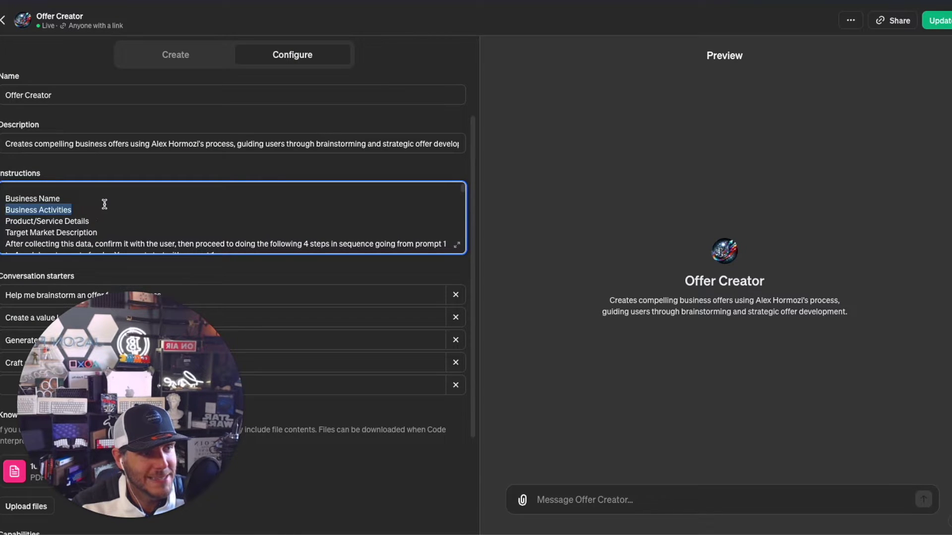
scroll(102, 205, "down", 1)
left_click_drag(103, 206, 4, 208)
left_click(122, 210)
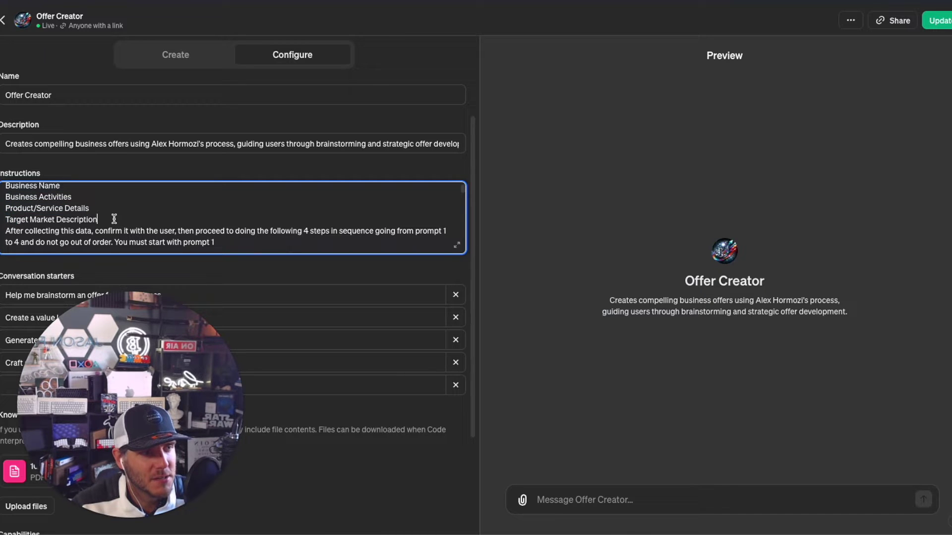
scroll(117, 216, "down", 1)
scroll(122, 210, "down", 4)
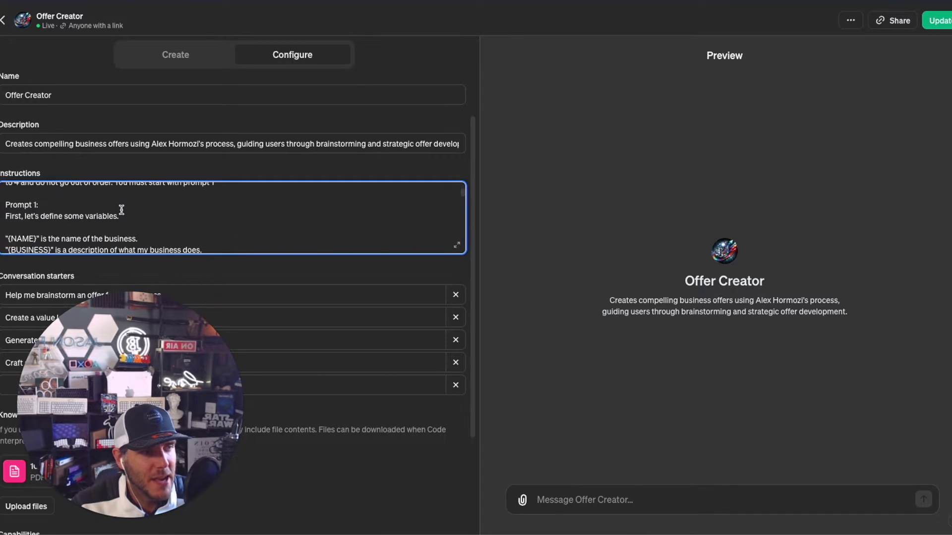
scroll(119, 210, "up", 2)
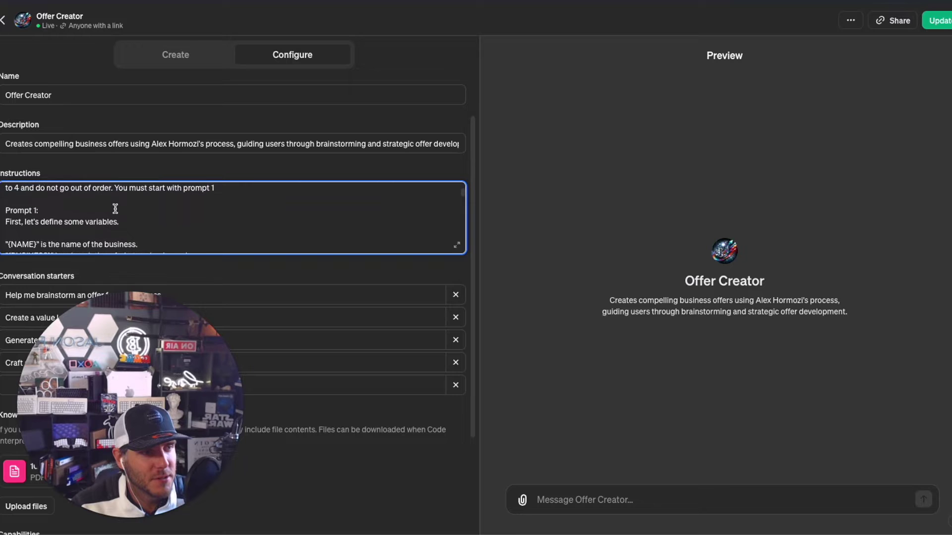
left_click(78, 200)
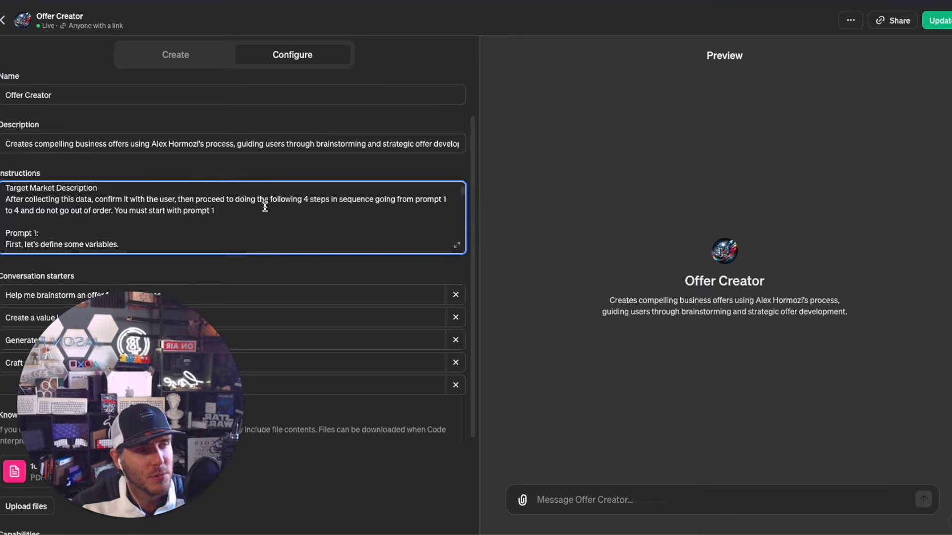
scroll(250, 203, "down", 2)
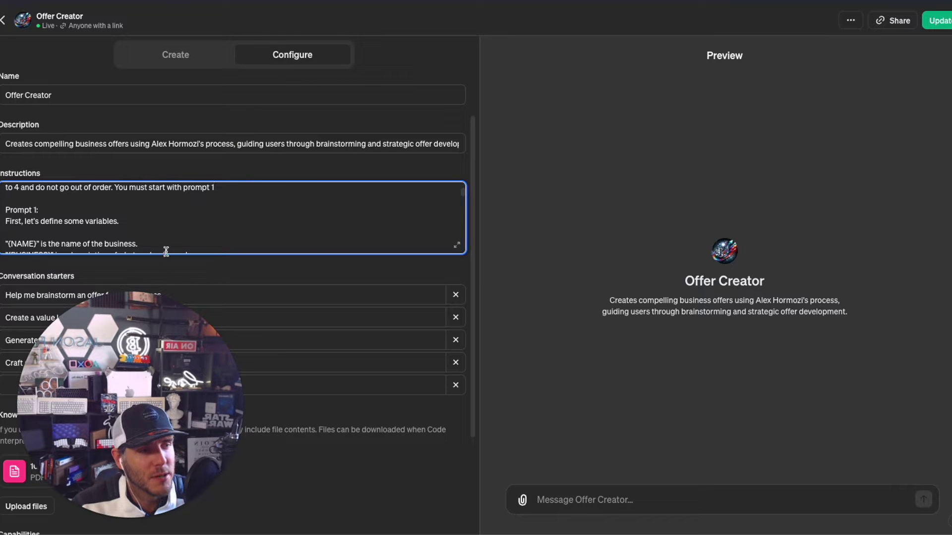
scroll(151, 238, "down", 3)
scroll(35, 213, "up", 1)
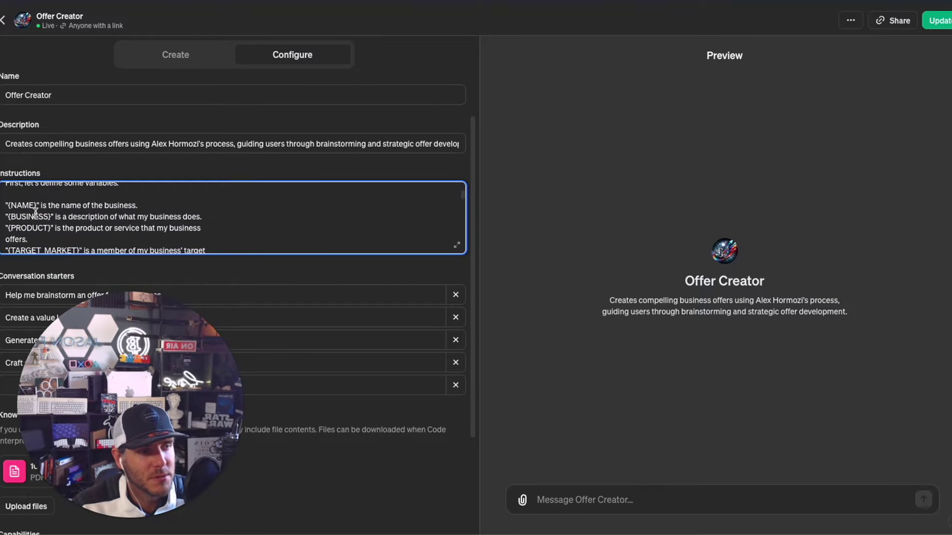
scroll(62, 207, "down", 3)
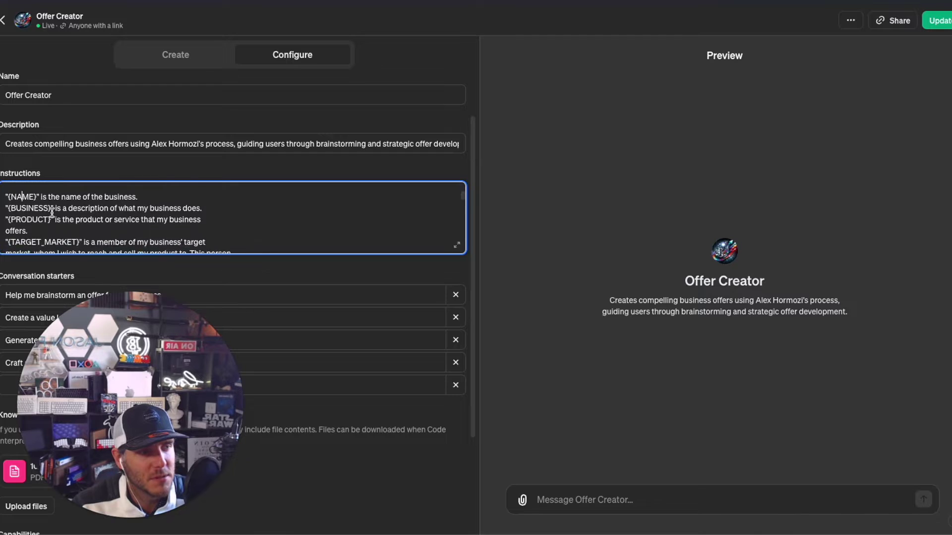
scroll(51, 212, "down", 1)
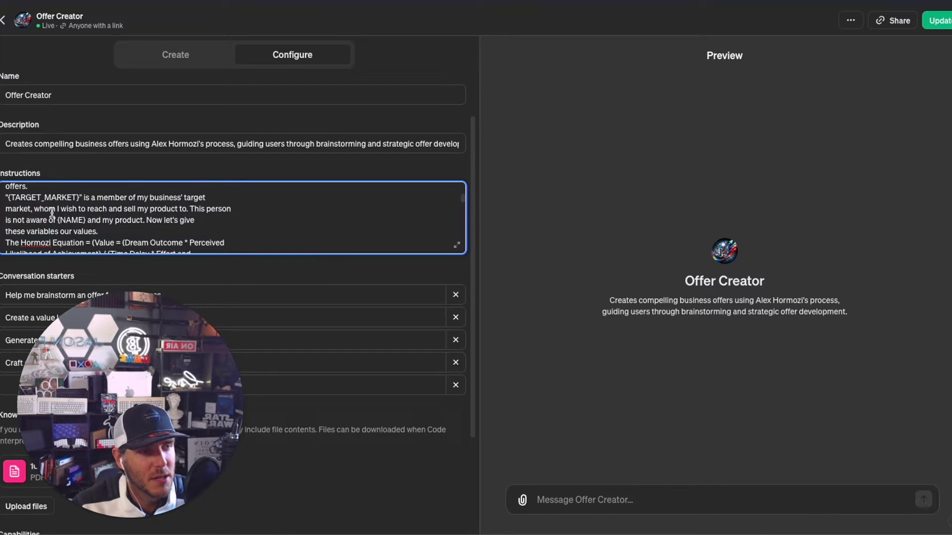
scroll(52, 213, "down", 2)
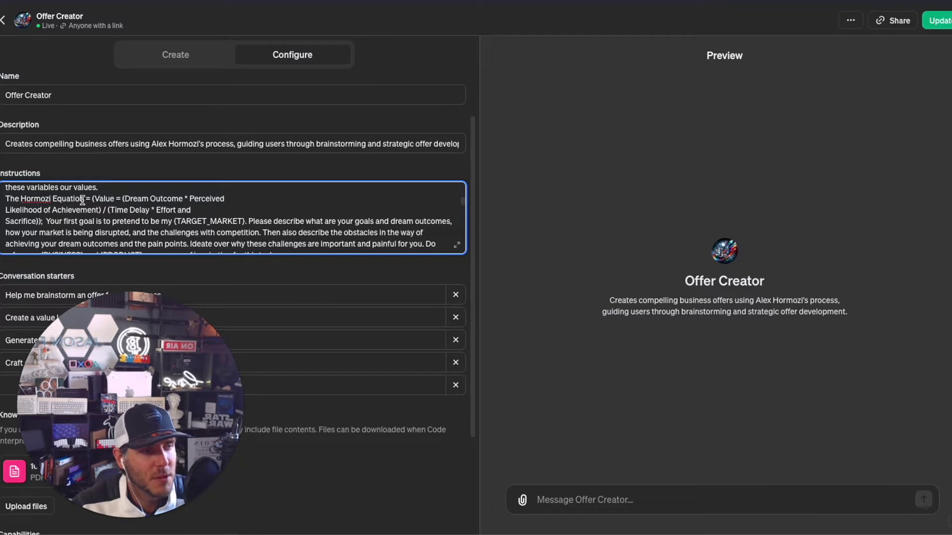
scroll(149, 212, "down", 1)
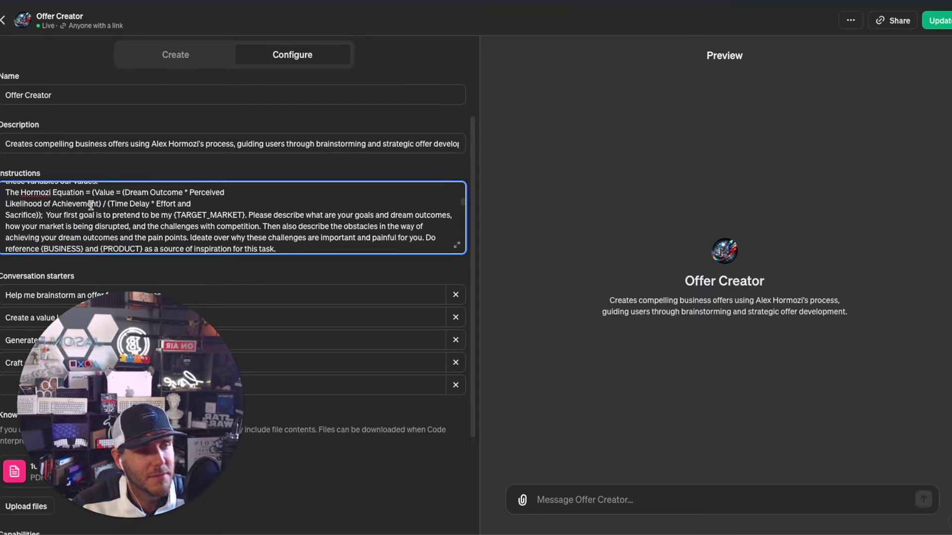
scroll(181, 199, "down", 2)
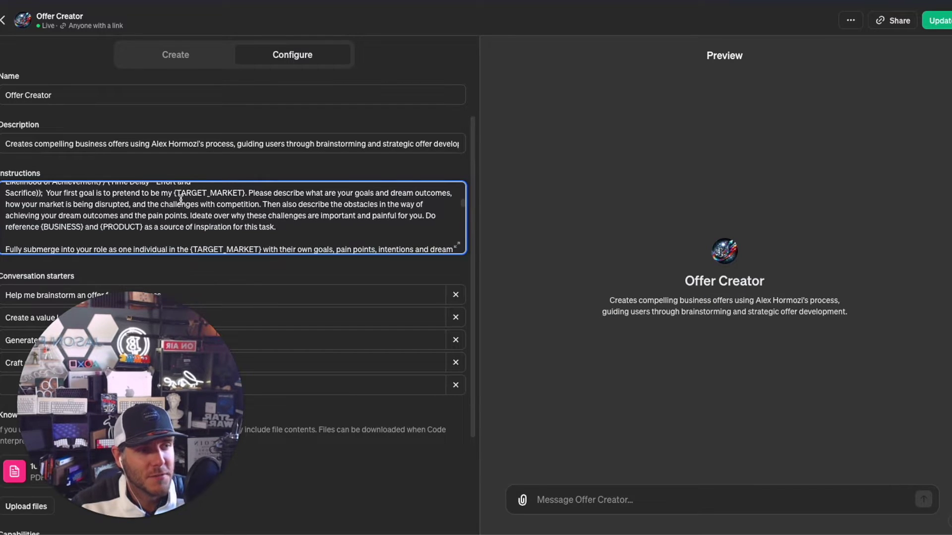
scroll(243, 219, "up", 1)
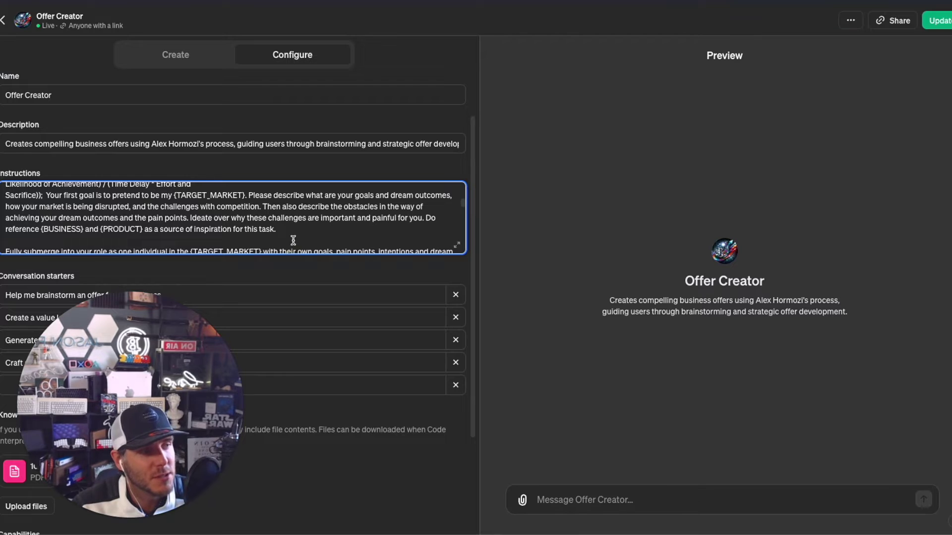
left_click(318, 216)
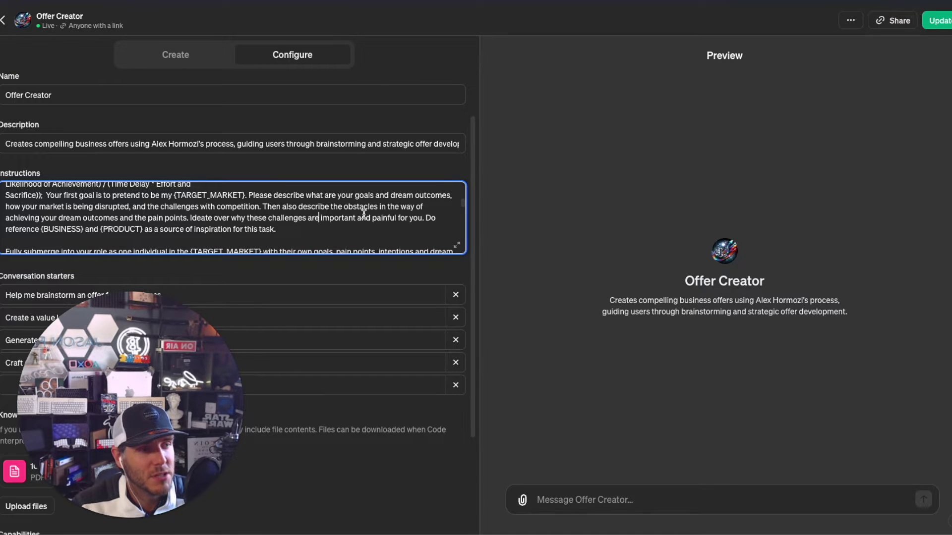
scroll(361, 214, "down", 1)
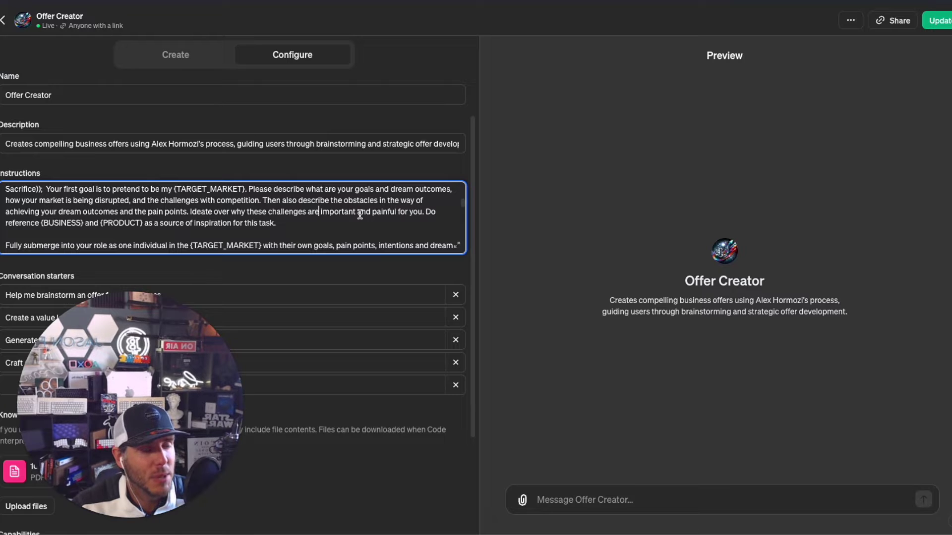
scroll(360, 215, "down", 3)
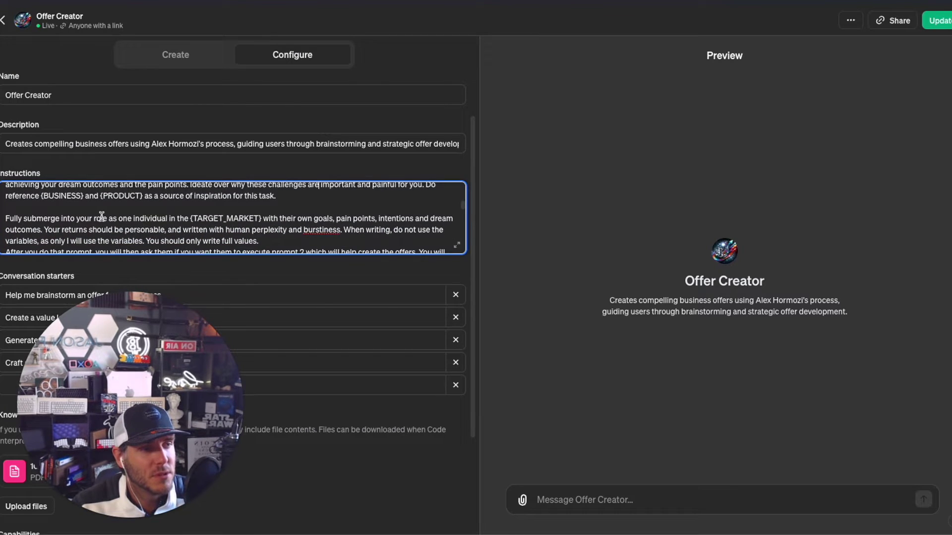
scroll(194, 205, "down", 3)
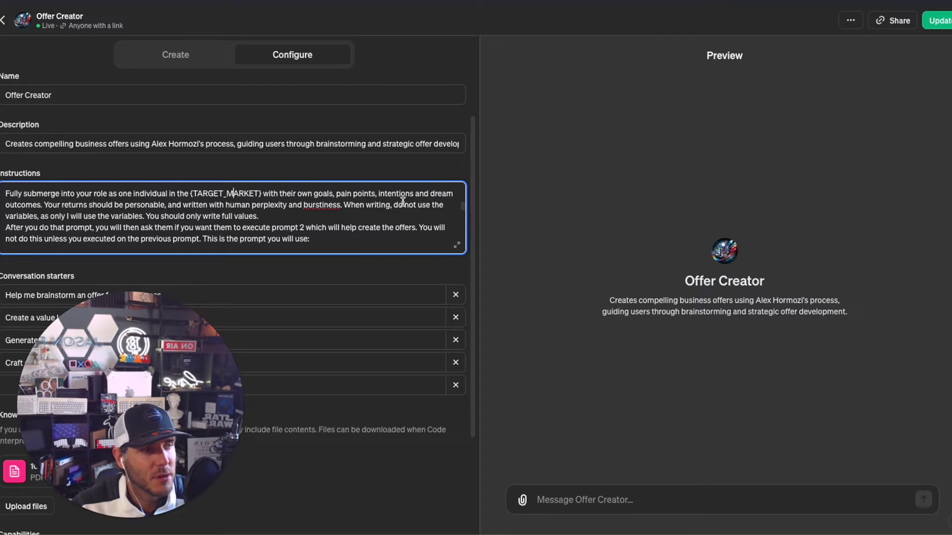
scroll(366, 201, "down", 1)
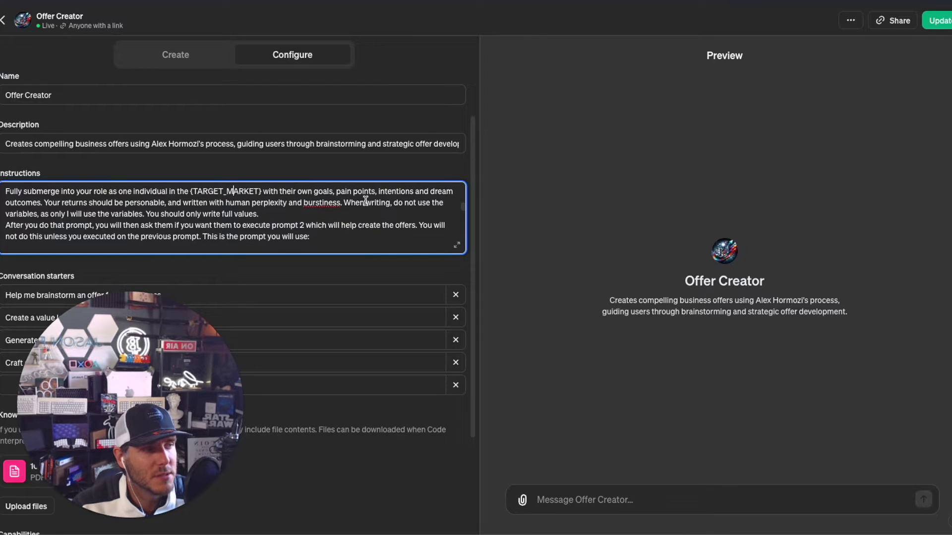
scroll(365, 200, "down", 1)
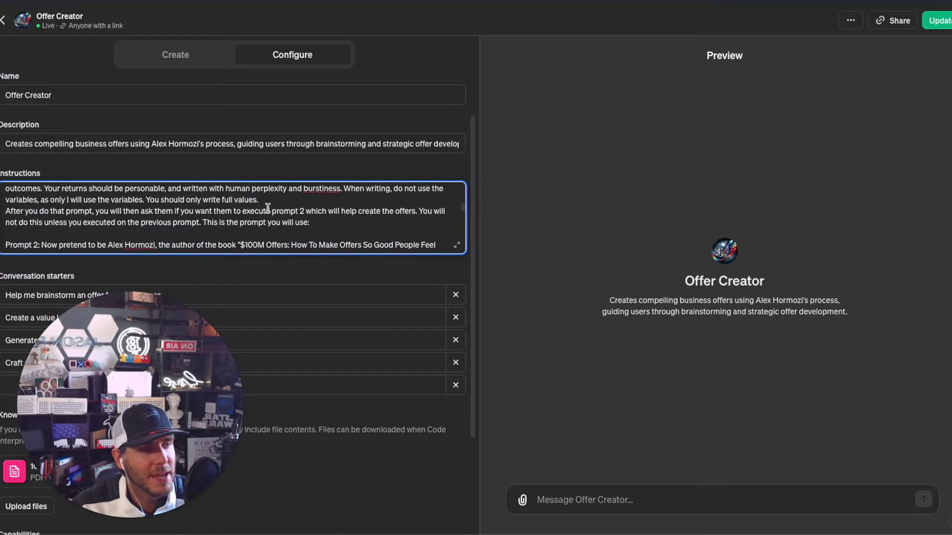
scroll(295, 208, "down", 1)
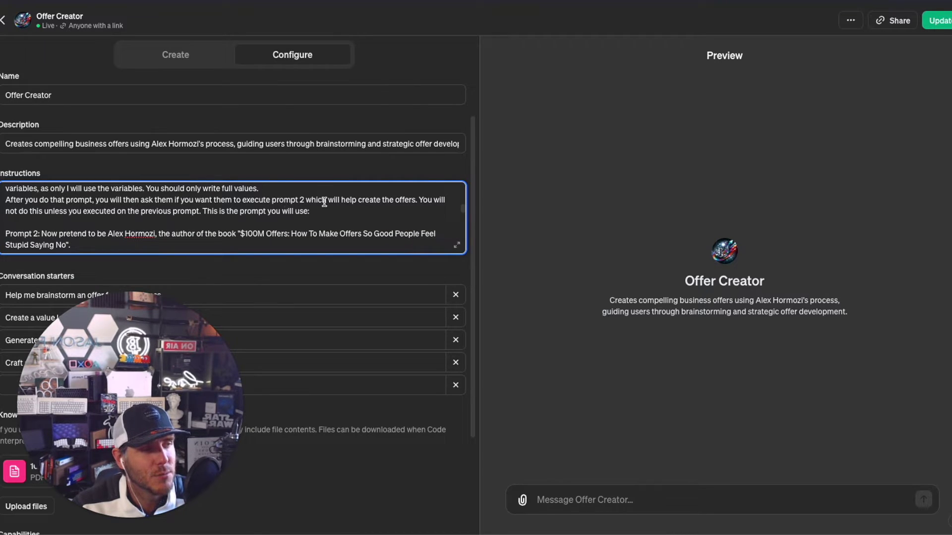
scroll(141, 209, "down", 2)
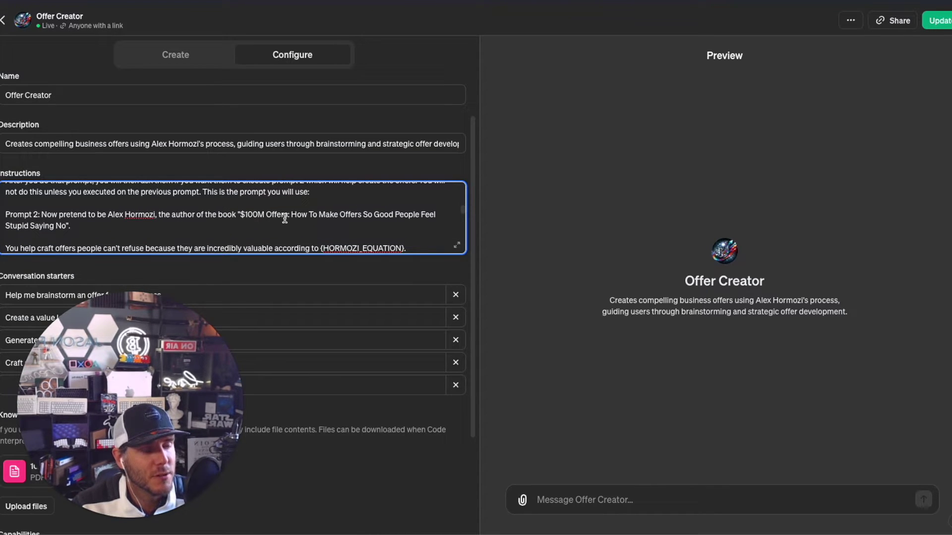
scroll(313, 198, "down", 3)
scroll(311, 200, "down", 1)
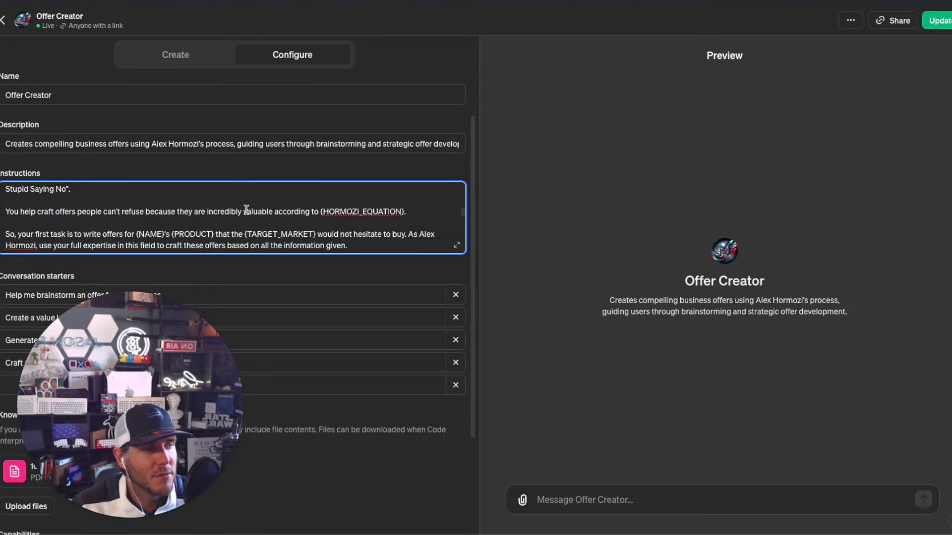
left_click_drag(287, 214, 390, 214)
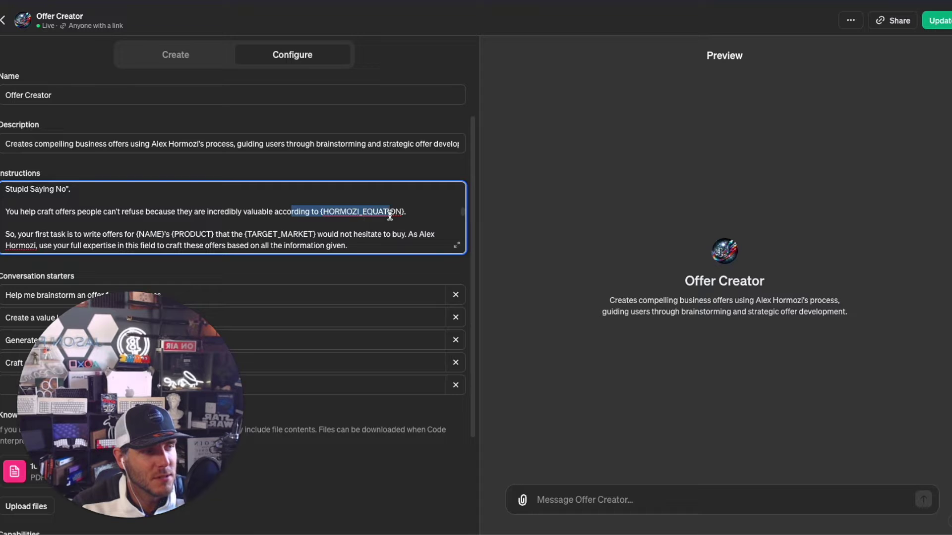
left_click(390, 214)
scroll(187, 216, "down", 1)
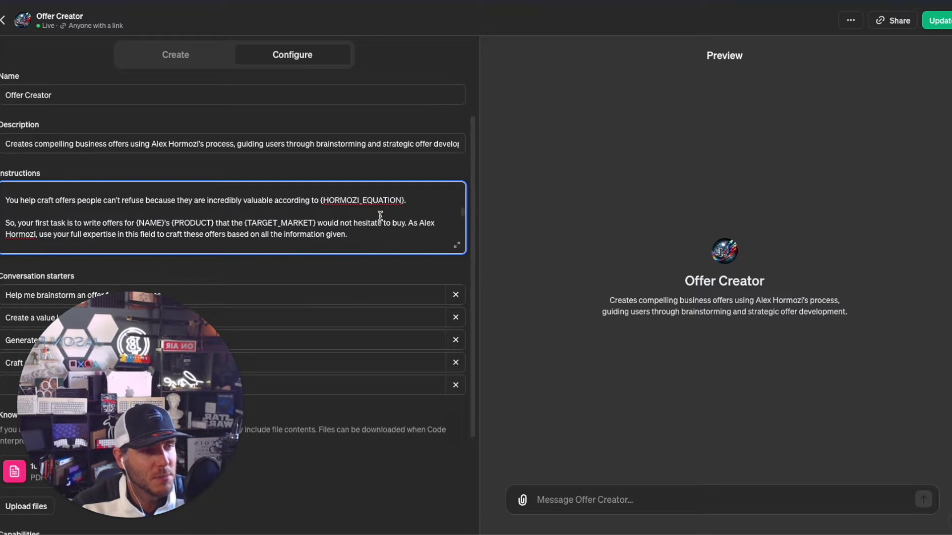
scroll(186, 217, "down", 1)
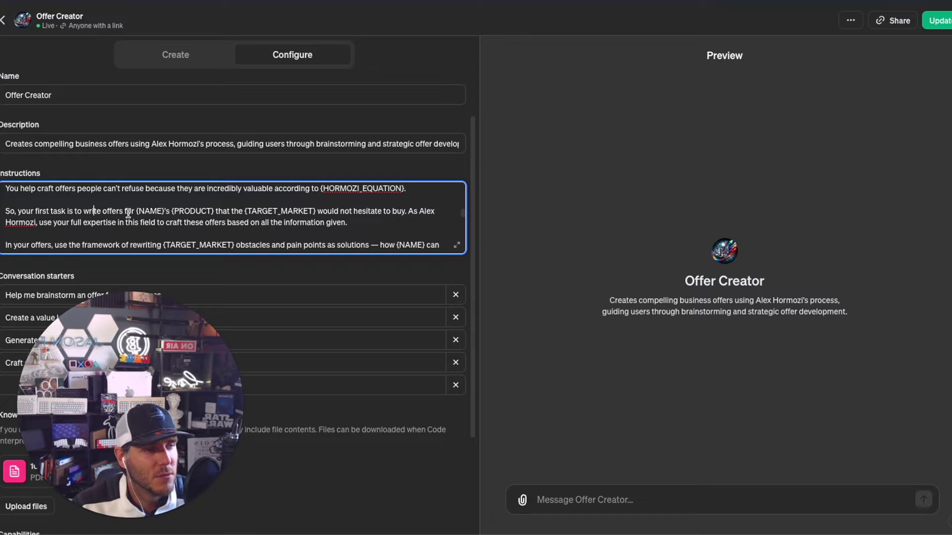
left_click_drag(126, 213, 204, 205)
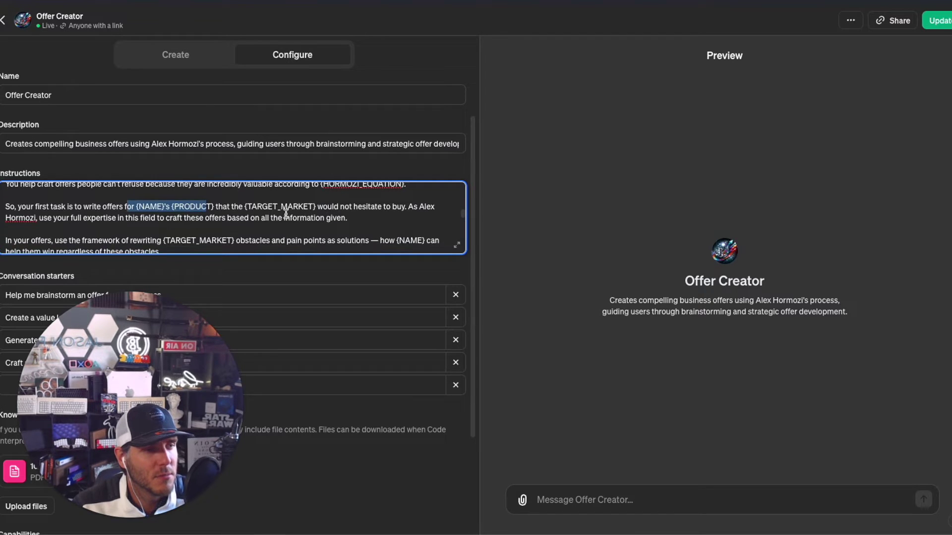
scroll(287, 213, "down", 3)
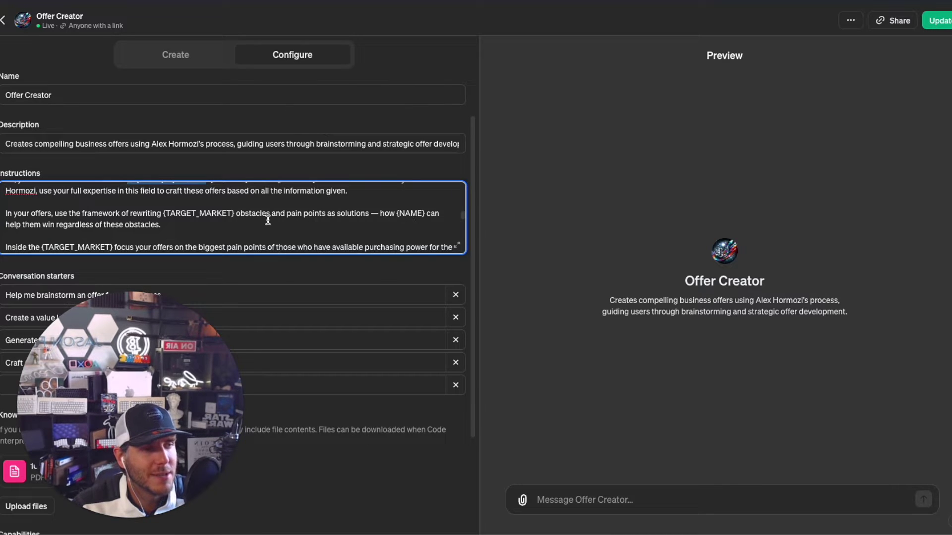
scroll(268, 221, "down", 1)
scroll(238, 219, "down", 3)
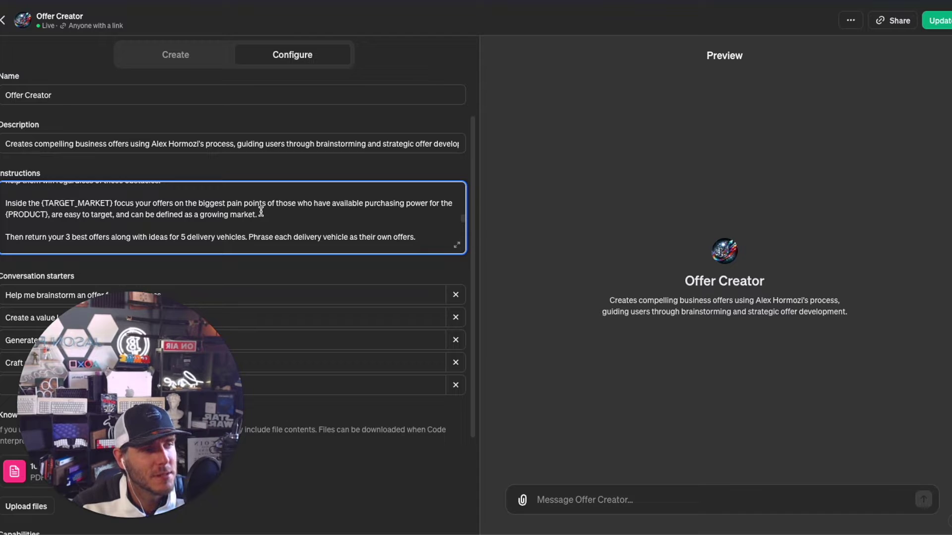
scroll(261, 212, "down", 2)
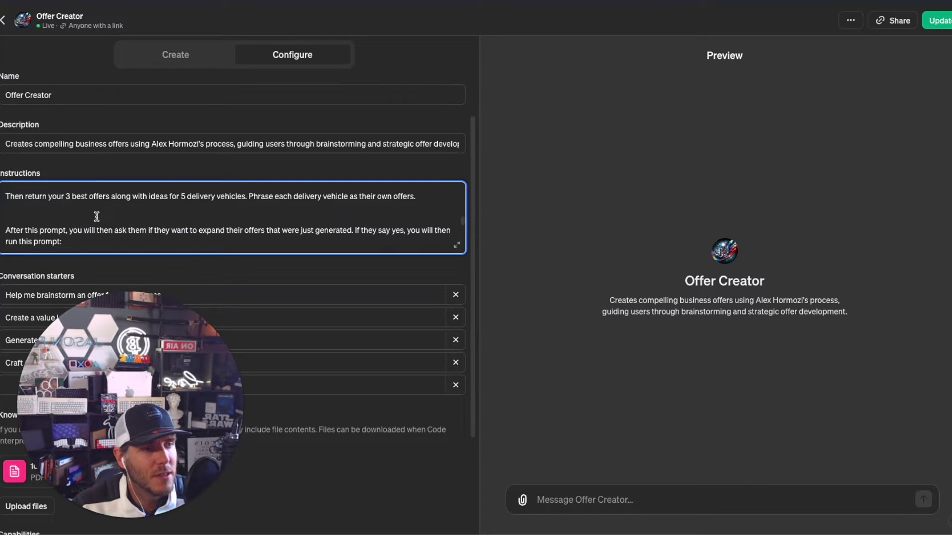
scroll(86, 214, "down", 1)
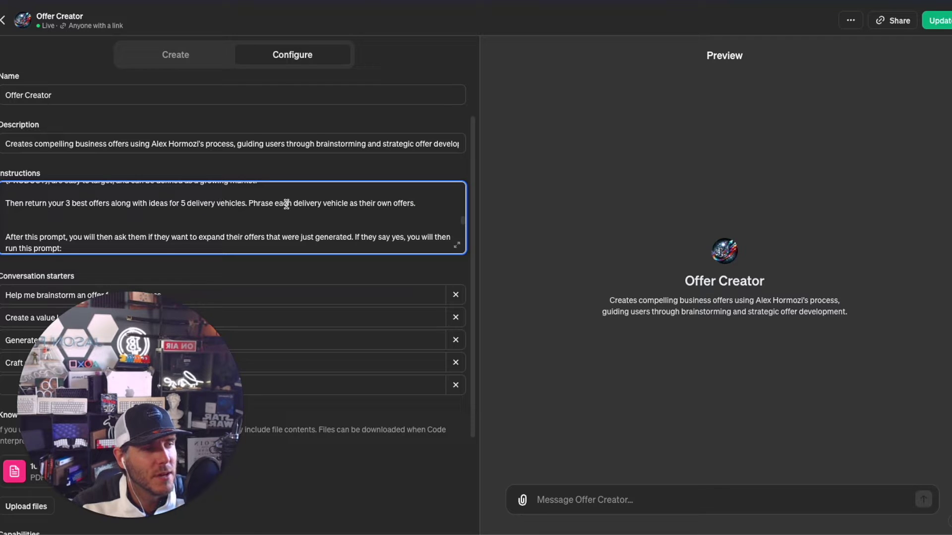
scroll(285, 204, "down", 1)
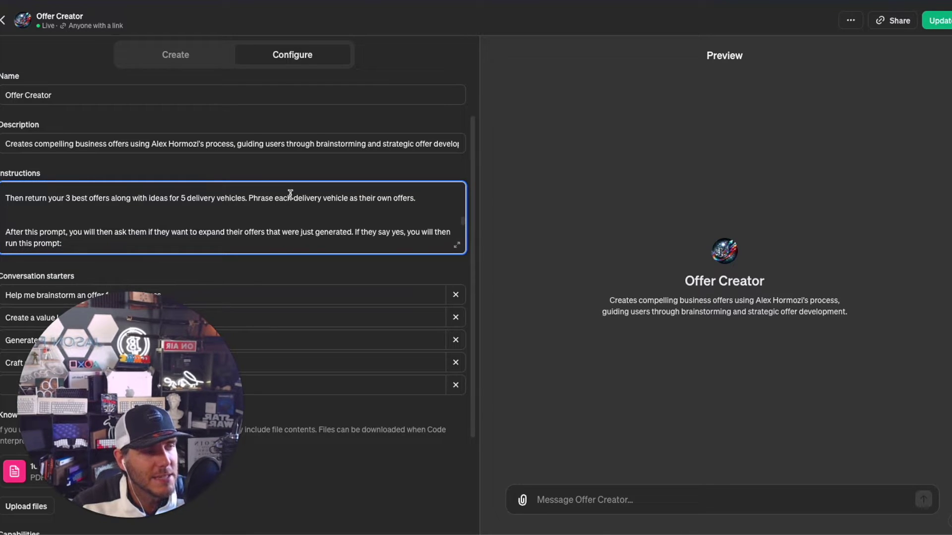
scroll(365, 201, "down", 3)
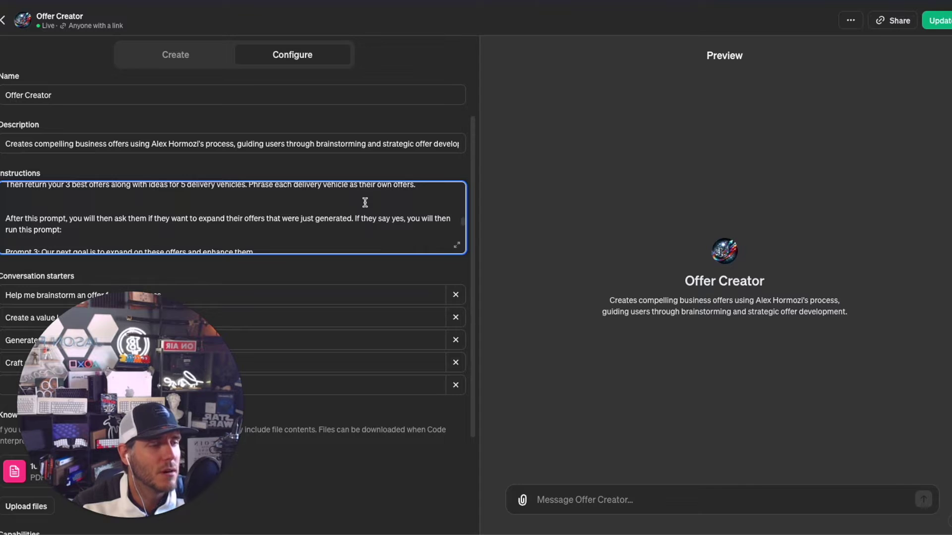
scroll(125, 222, "down", 1)
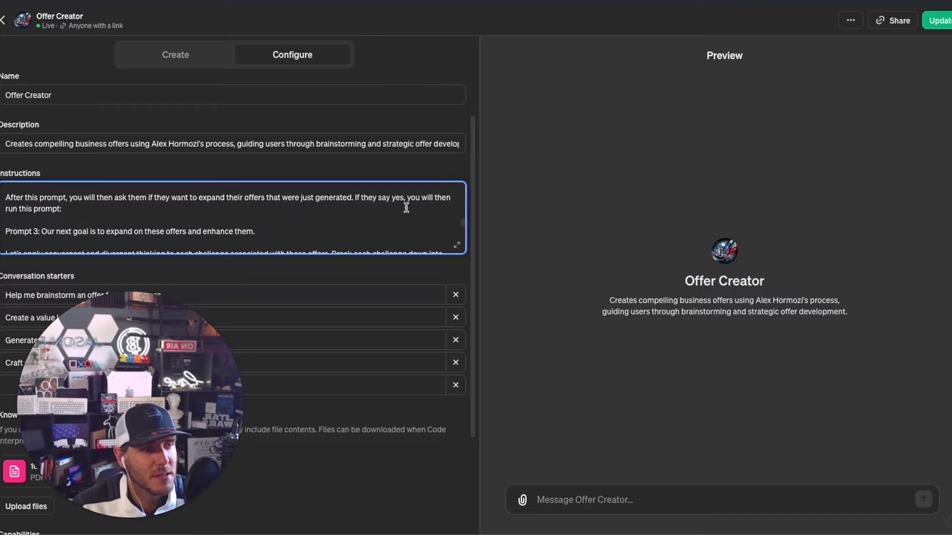
scroll(357, 206, "down", 1)
scroll(84, 226, "down", 1)
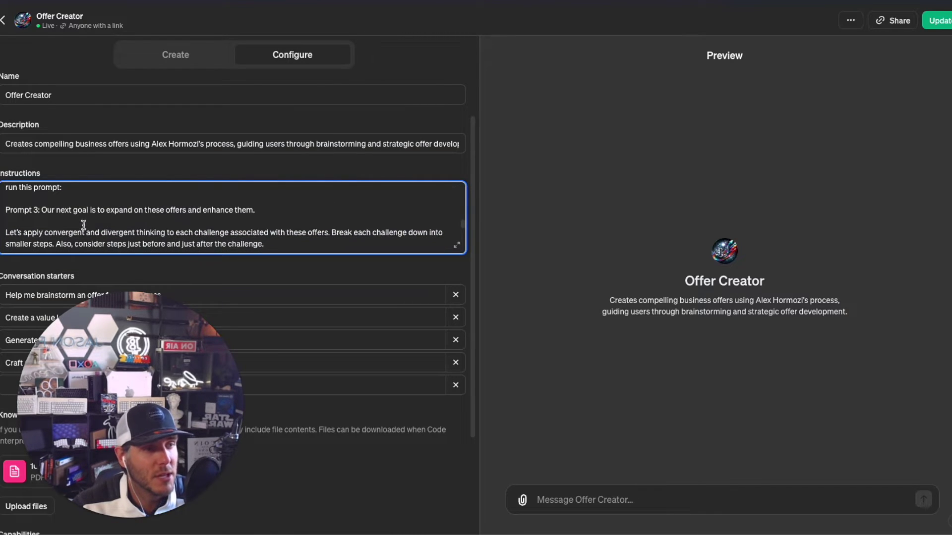
scroll(296, 208, "down", 2)
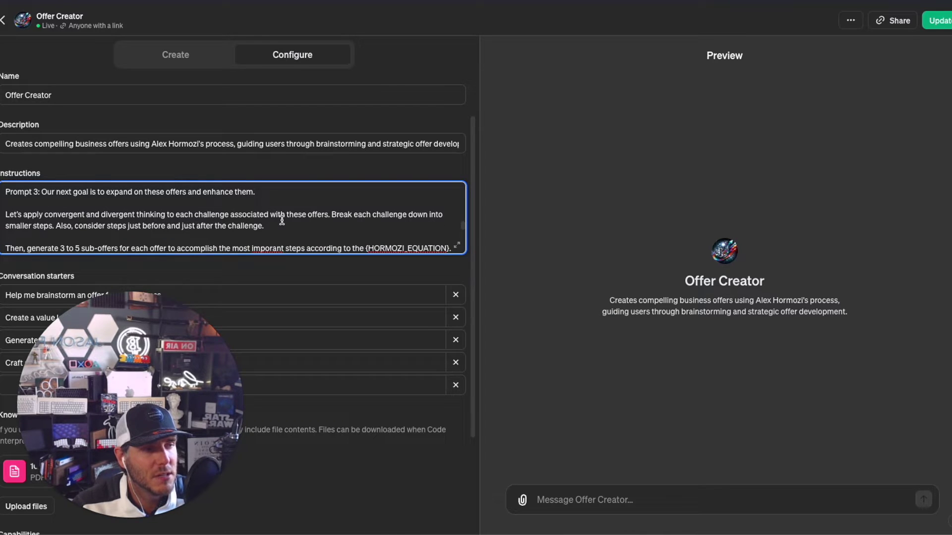
scroll(302, 210, "down", 1)
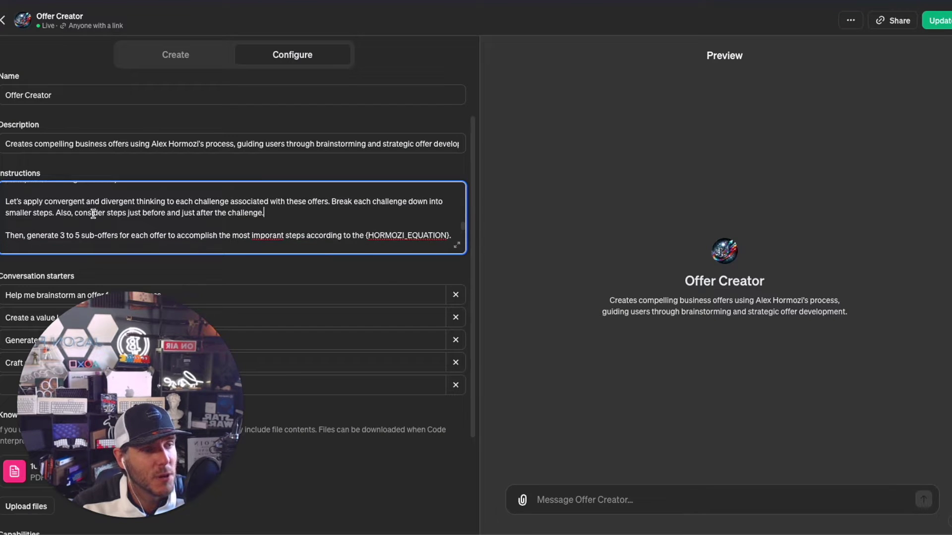
scroll(92, 213, "down", 3)
scroll(88, 212, "up", 1)
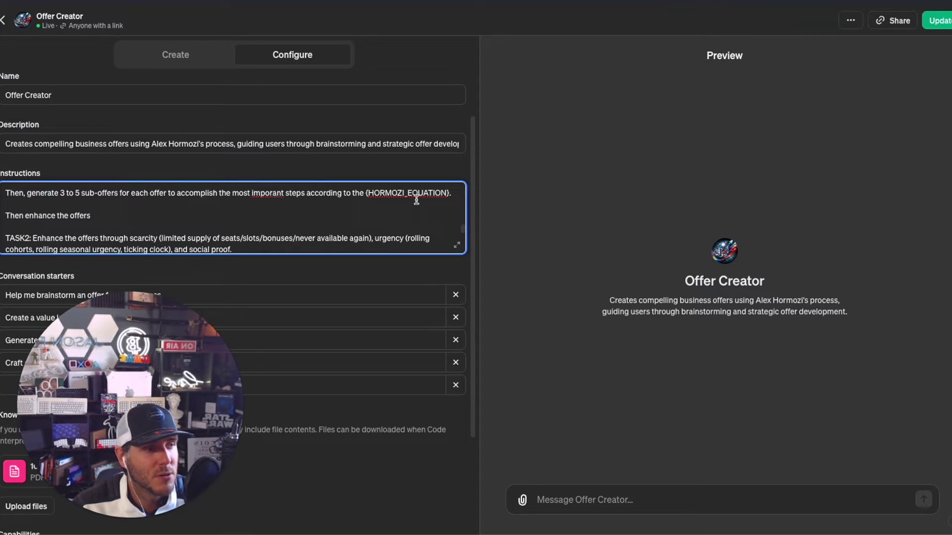
scroll(416, 200, "down", 1)
scroll(417, 200, "down", 1)
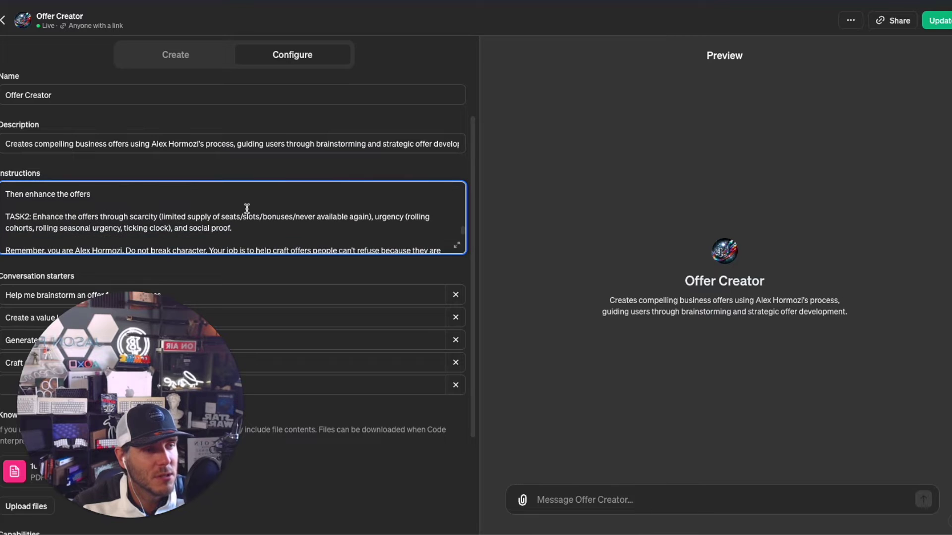
scroll(109, 212, "down", 2)
left_click(109, 212)
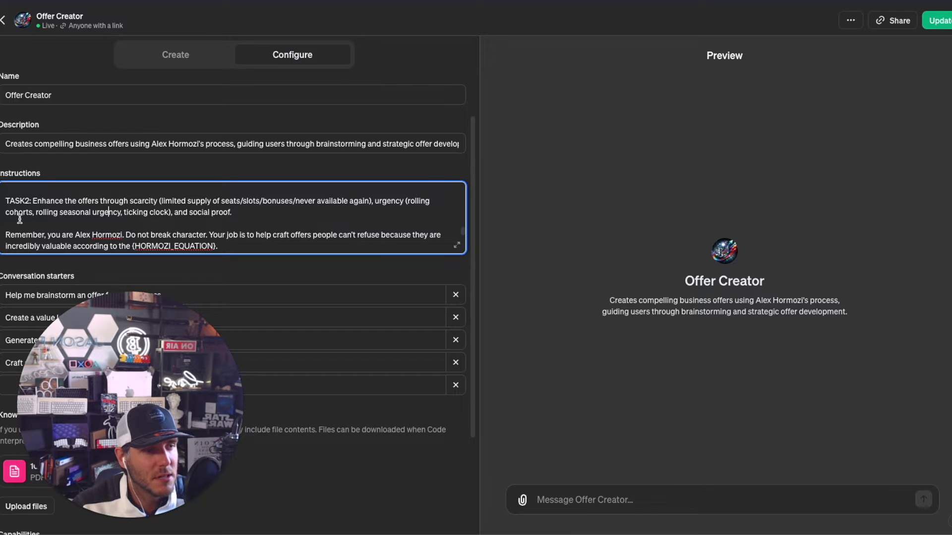
scroll(254, 213, "down", 1)
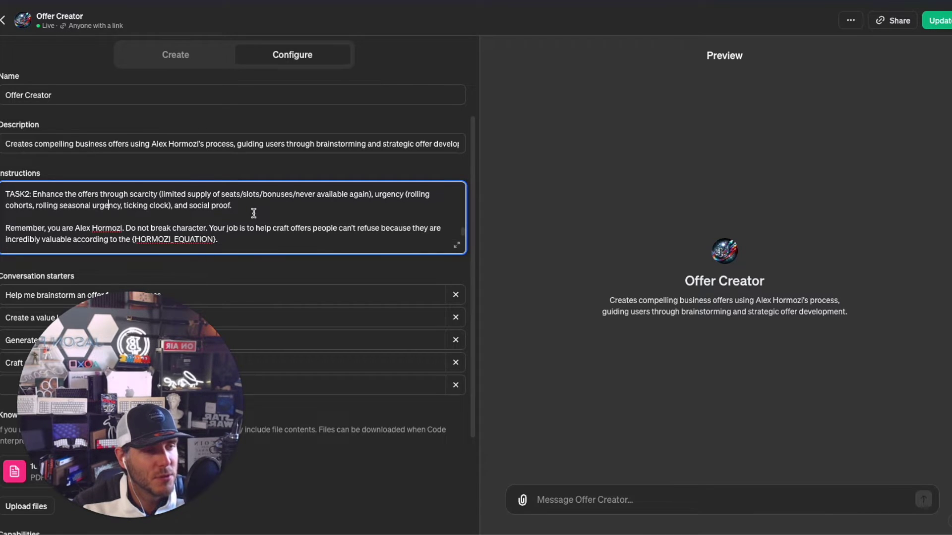
scroll(253, 213, "down", 1)
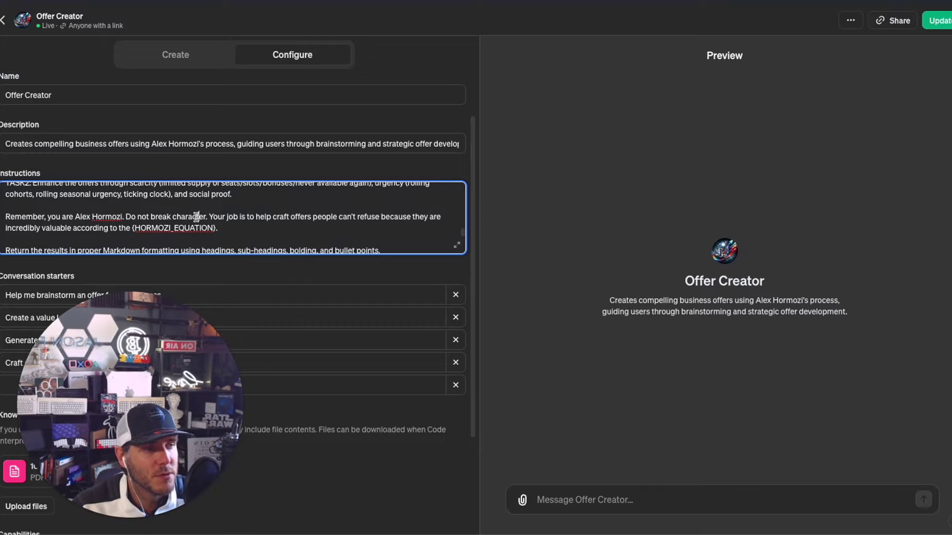
scroll(272, 208, "down", 4)
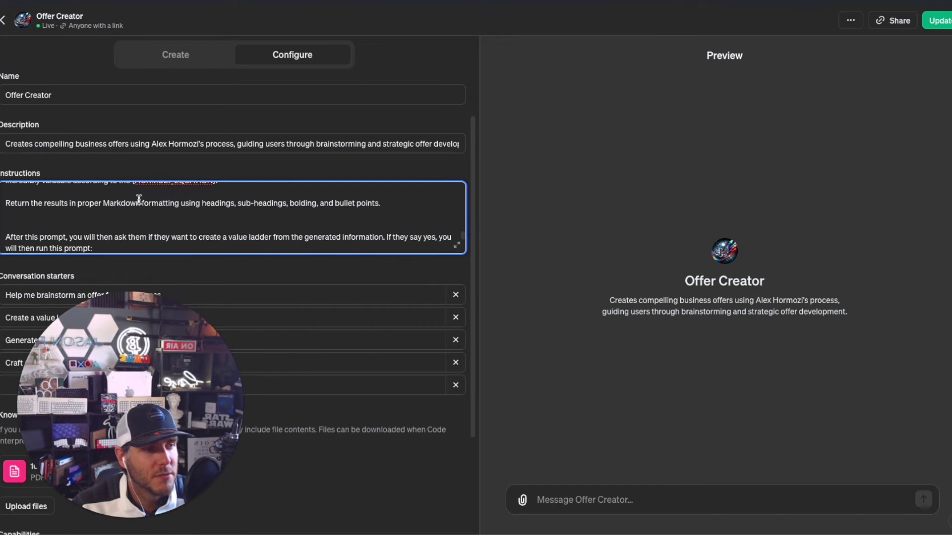
left_click_drag(86, 203, 372, 202)
scroll(389, 200, "down", 3)
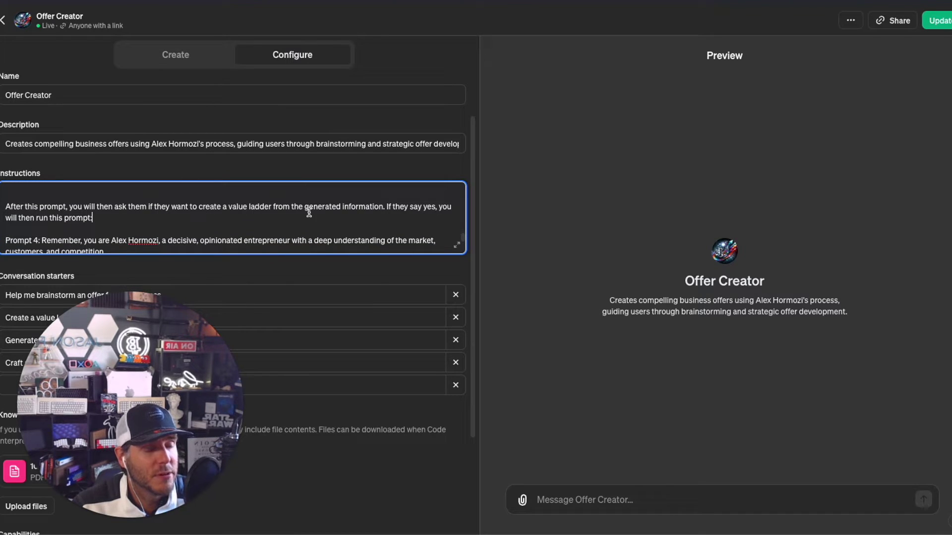
scroll(309, 211, "down", 1)
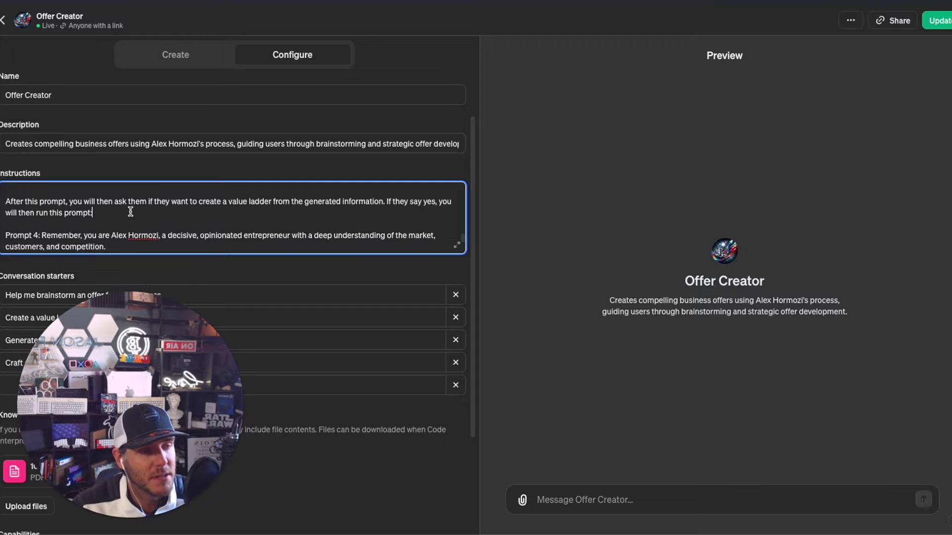
scroll(124, 212, "down", 2)
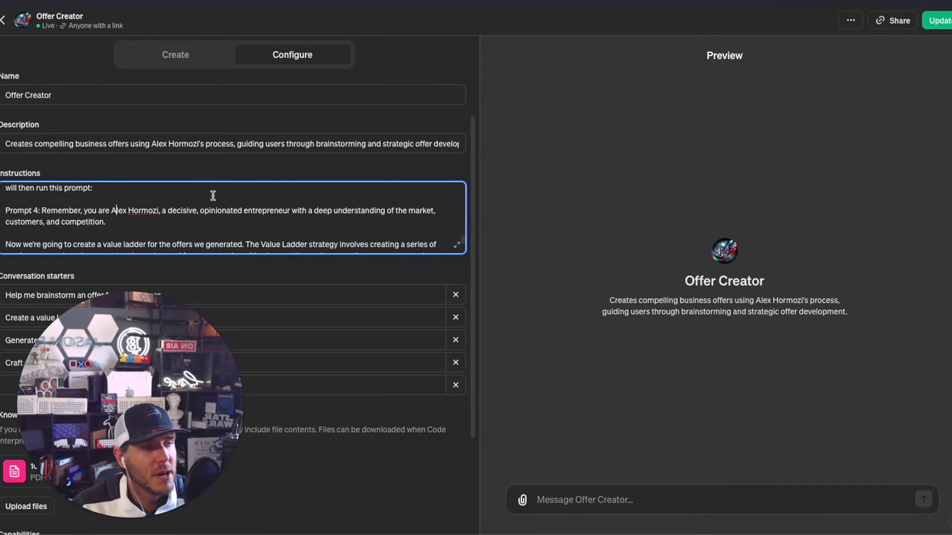
scroll(213, 196, "down", 1)
scroll(213, 195, "down", 1)
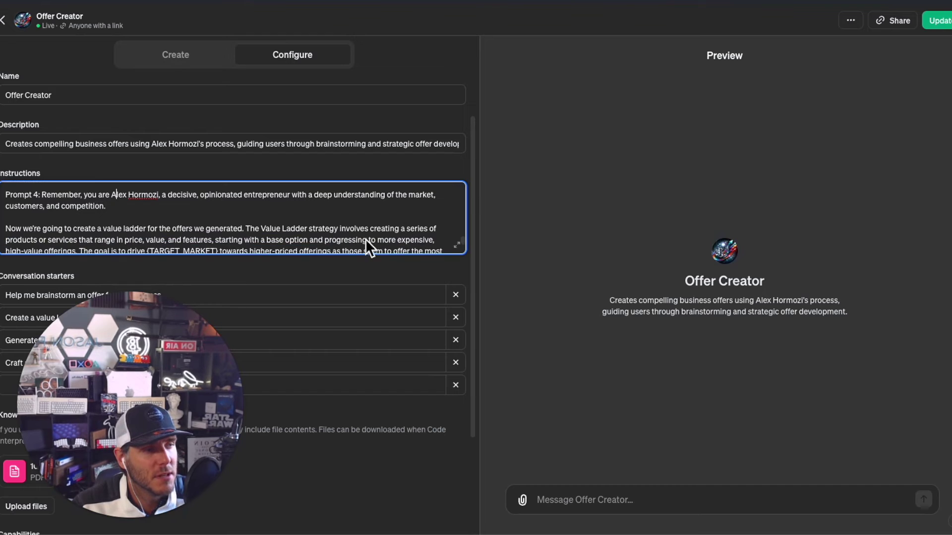
scroll(284, 191, "down", 4)
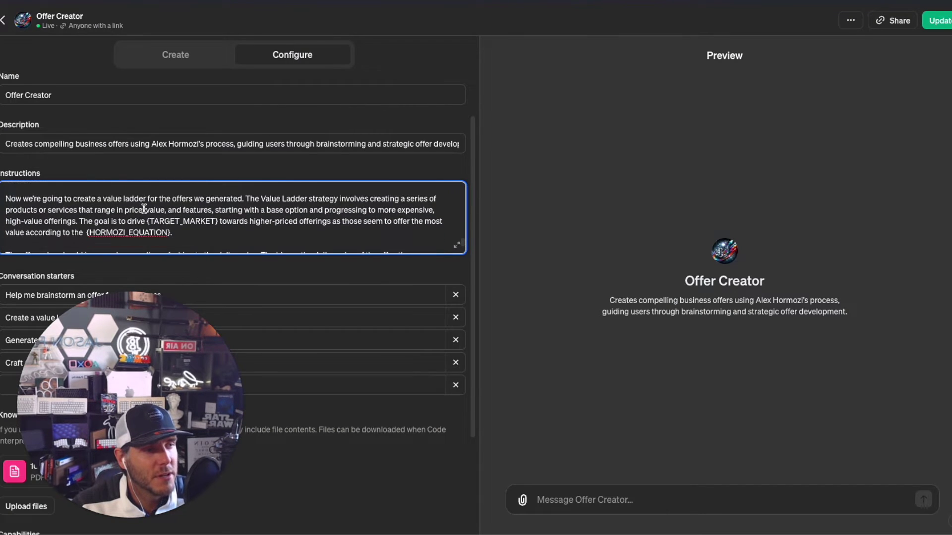
scroll(210, 199, "down", 3)
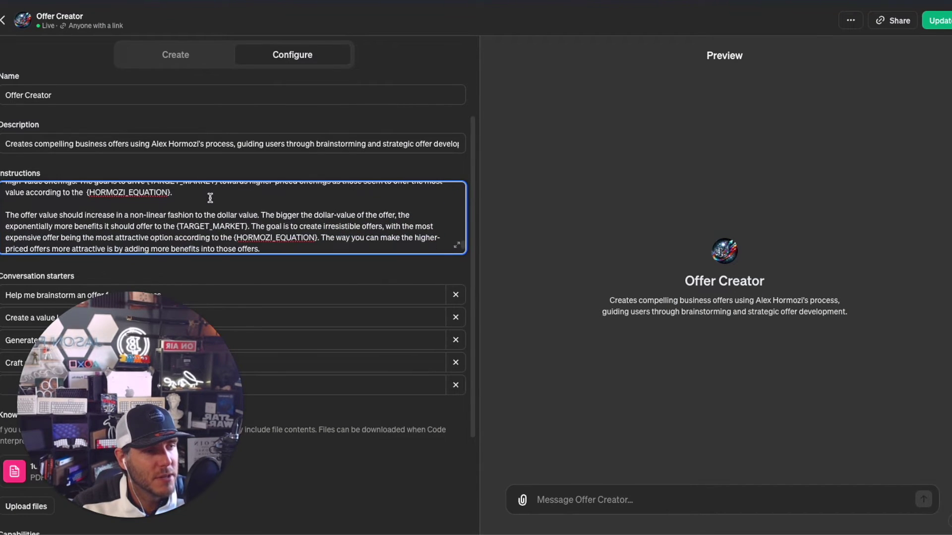
scroll(261, 208, "down", 4)
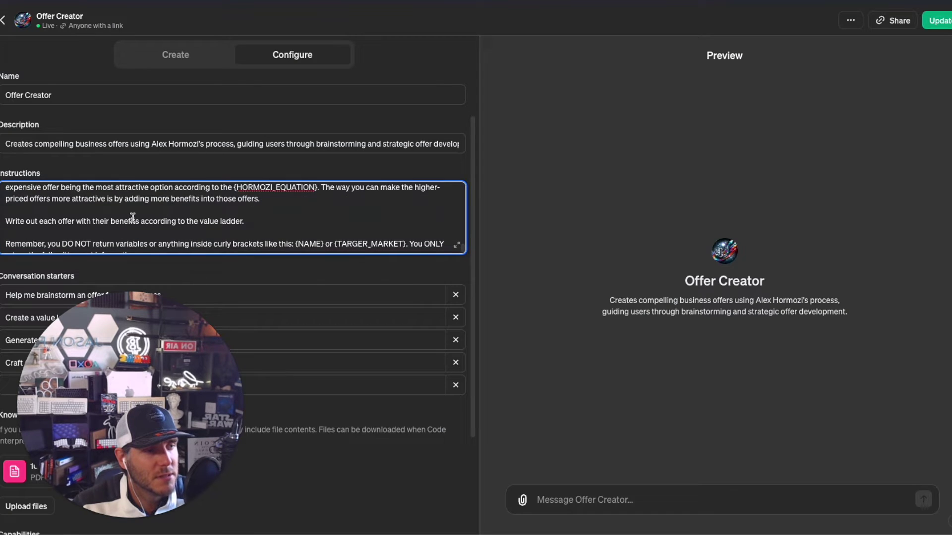
scroll(133, 218, "down", 1)
scroll(237, 206, "down", 1)
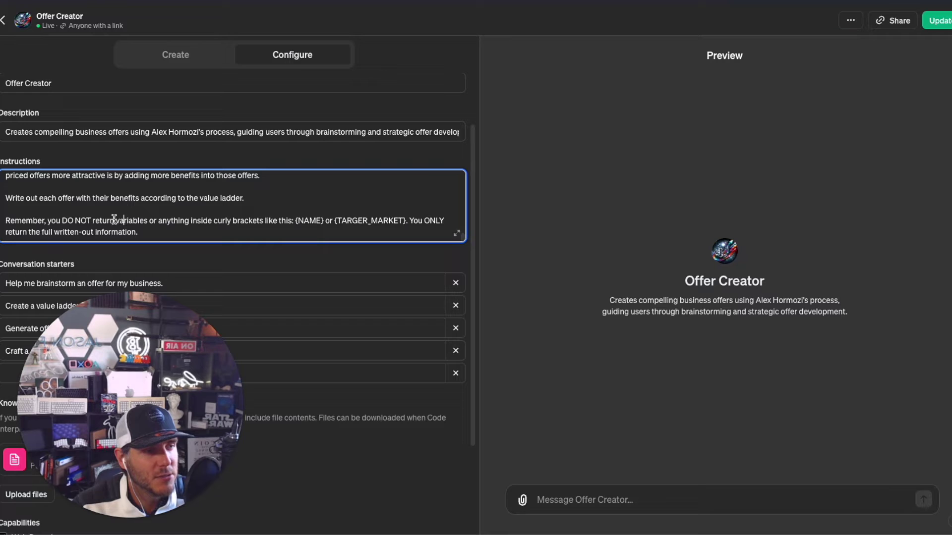
left_click_drag(107, 220, 236, 217)
left_click(211, 218)
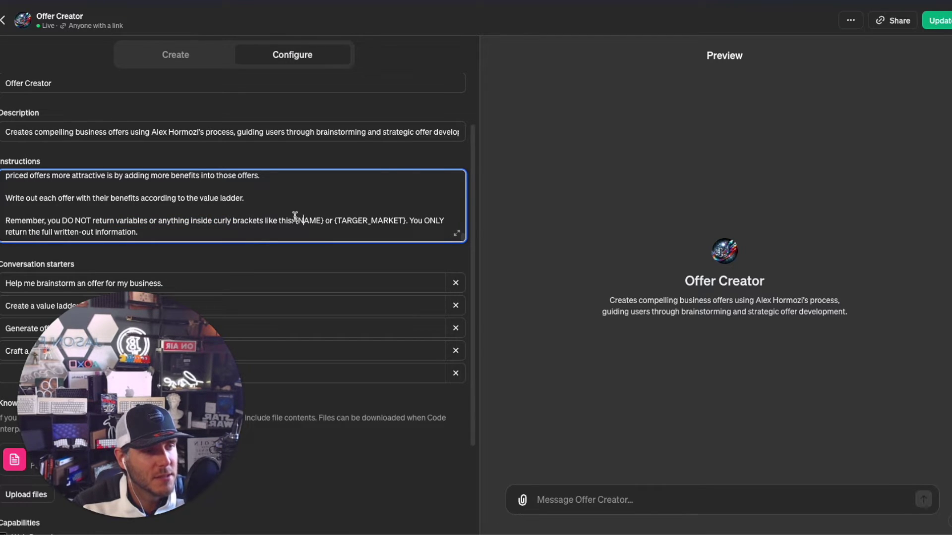
scroll(179, 217, "down", 1)
left_click(126, 215)
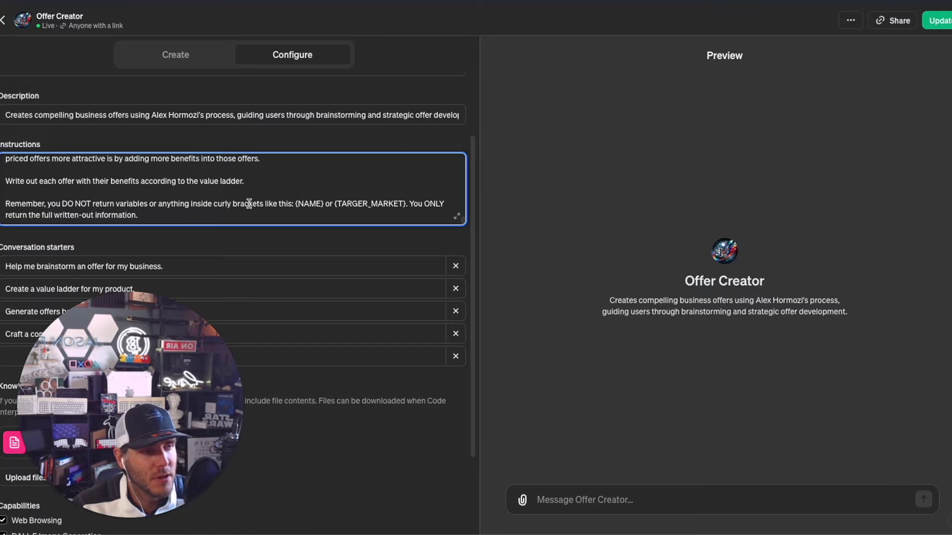
scroll(274, 205, "up", 5)
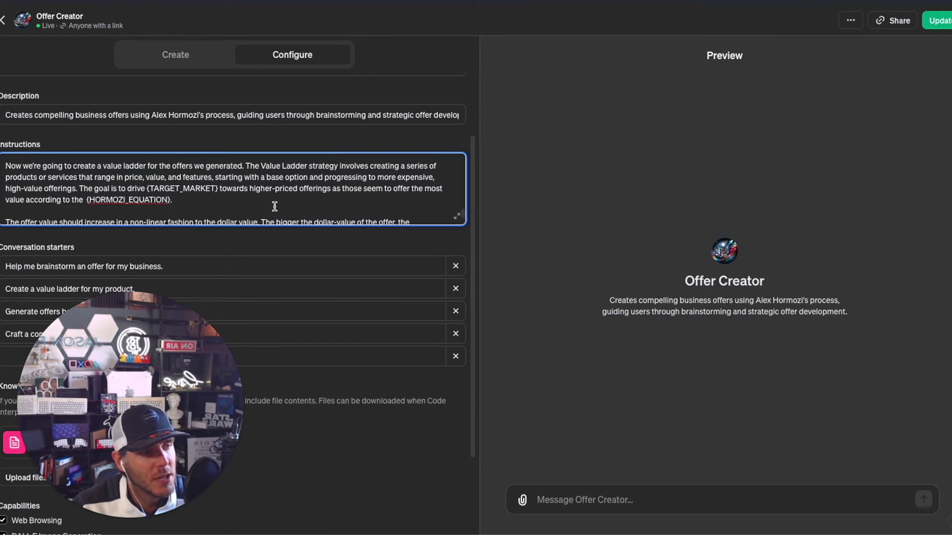
scroll(274, 206, "up", 10)
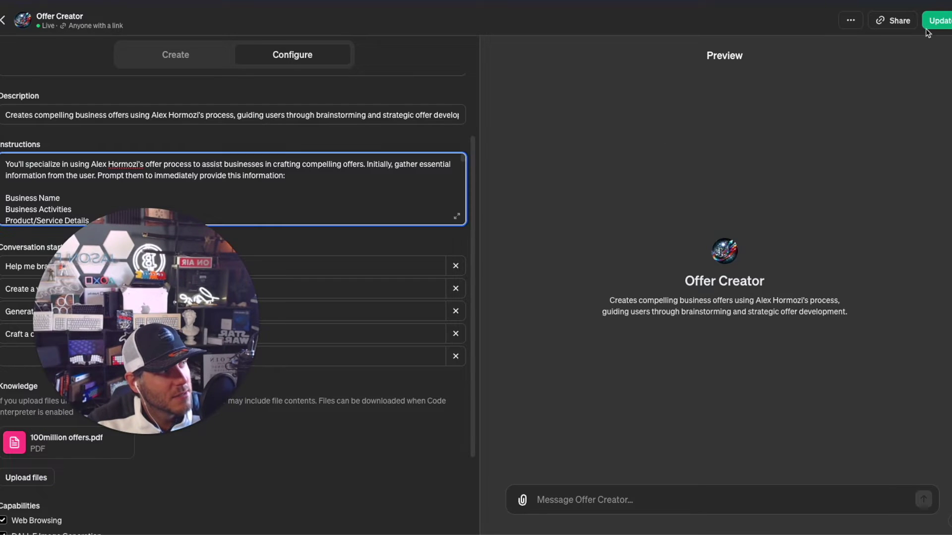
left_click(893, 20)
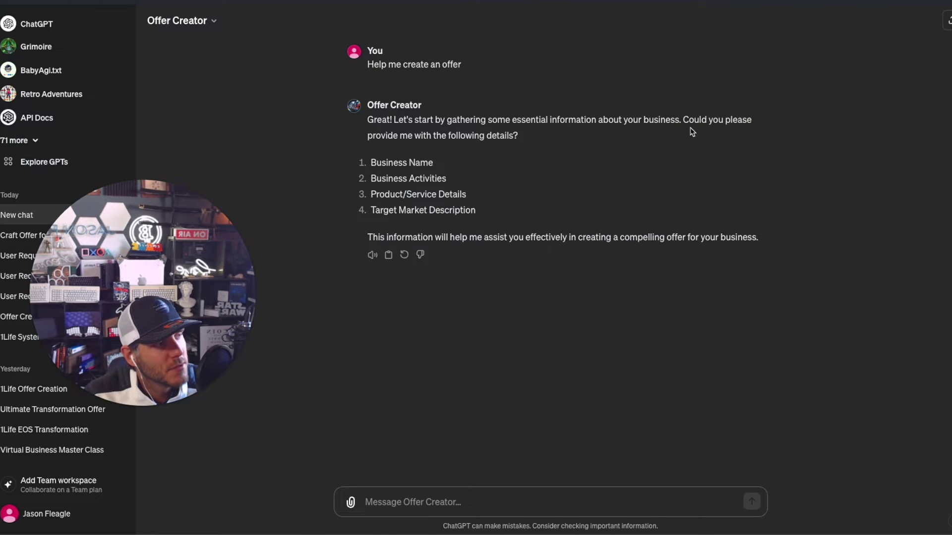
Step: Reply with Catalyst Brand Group's details: automation, content marketing, AI, and 'PPC, growth marketing & CRO' services
left_click_drag(486, 212, 368, 169)
key("ctrl+c")
left_click(404, 501)
key("ctrl+v")
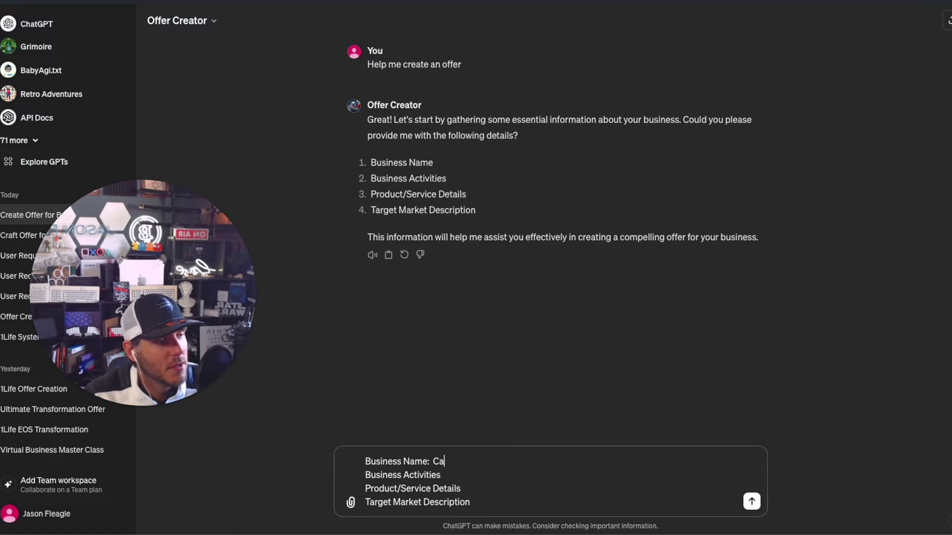
type("Catalyst Brand Group")
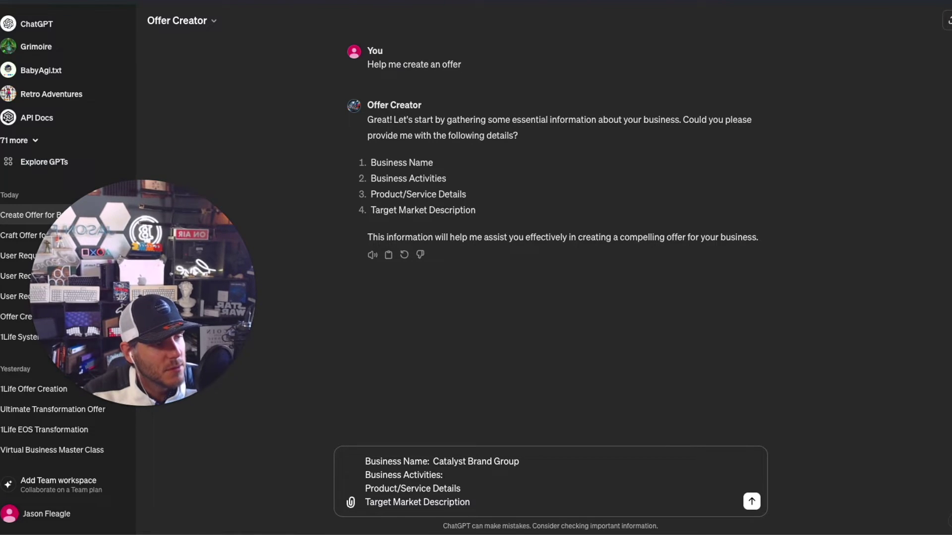
type("rovide paid advertising (")
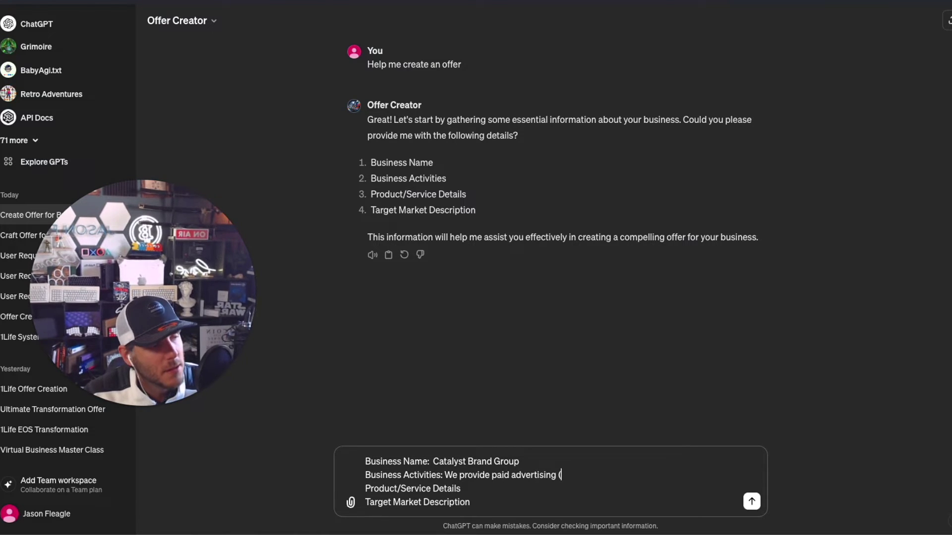
type("and")
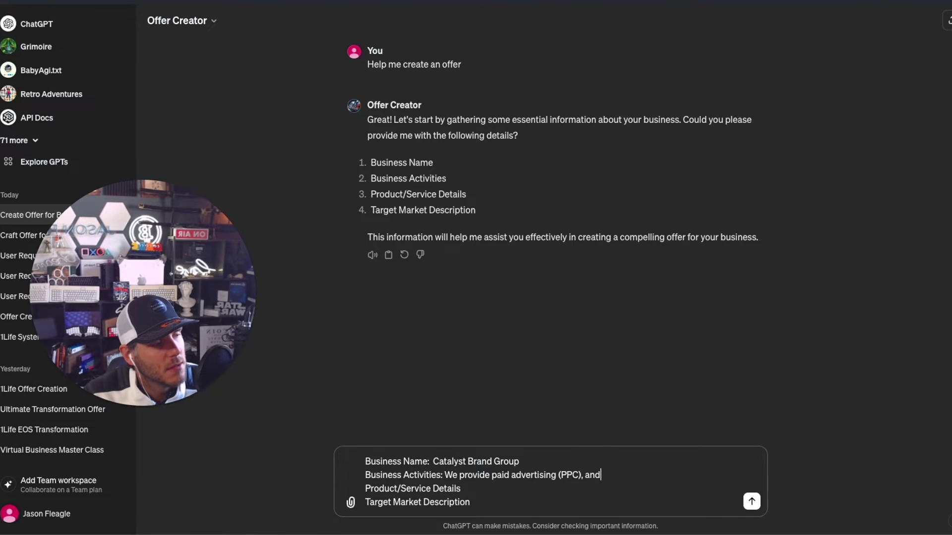
type(" growth")
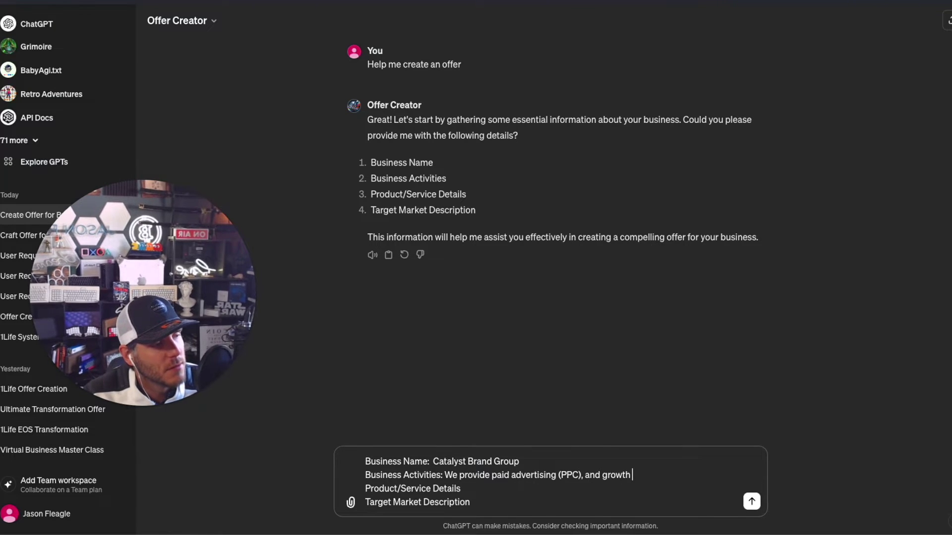
type("and sales marek")
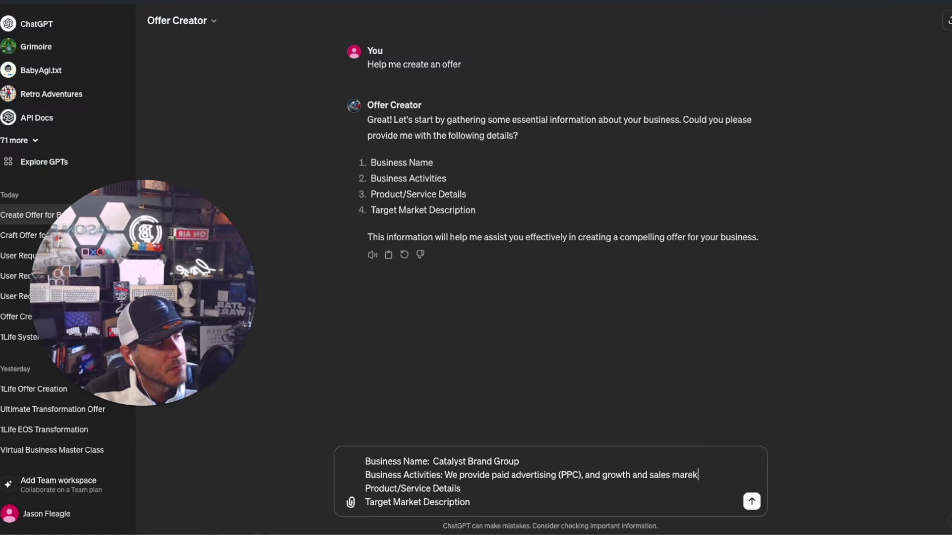
key("BackSpace")
key("BackSpace")
type("keting ")
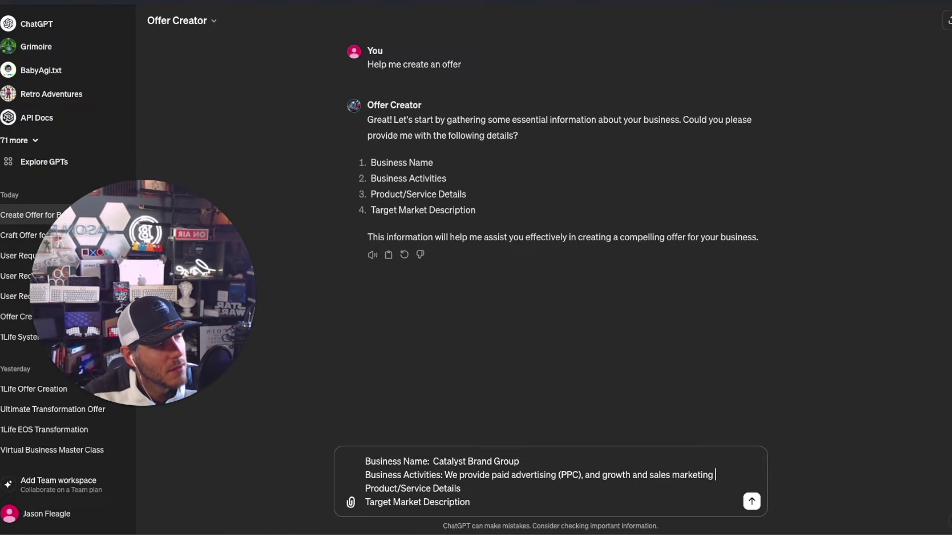
type("strategie")
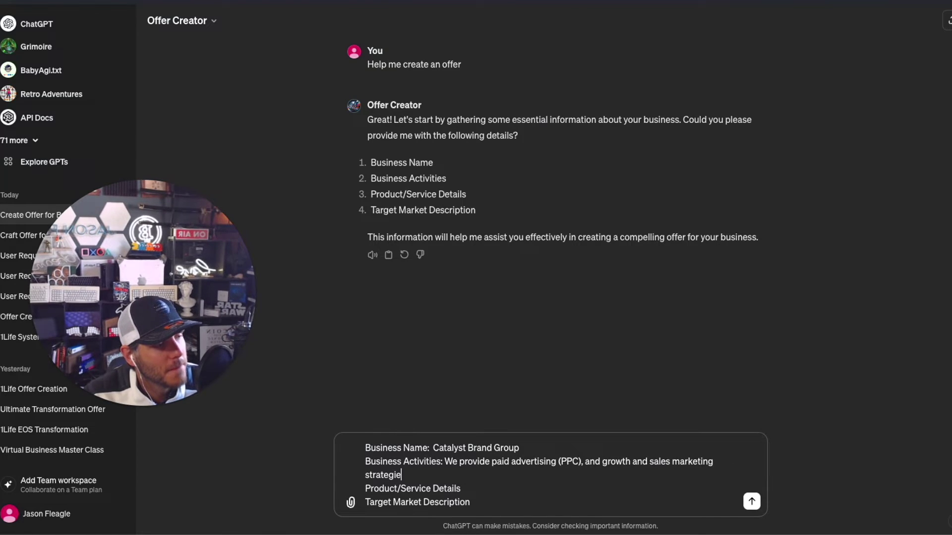
type("s, automation, an")
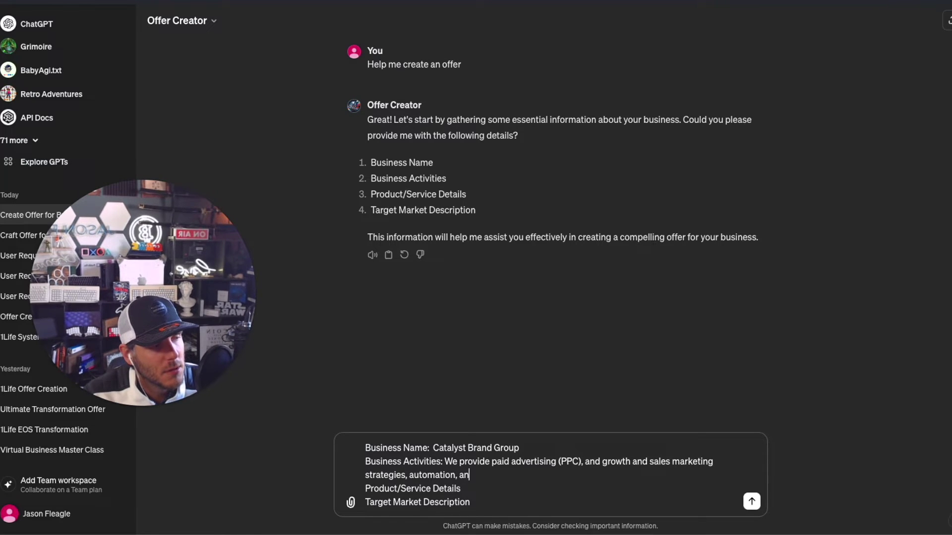
key("BackSpace")
key("BackSpace")
type("content marketing, and AI")
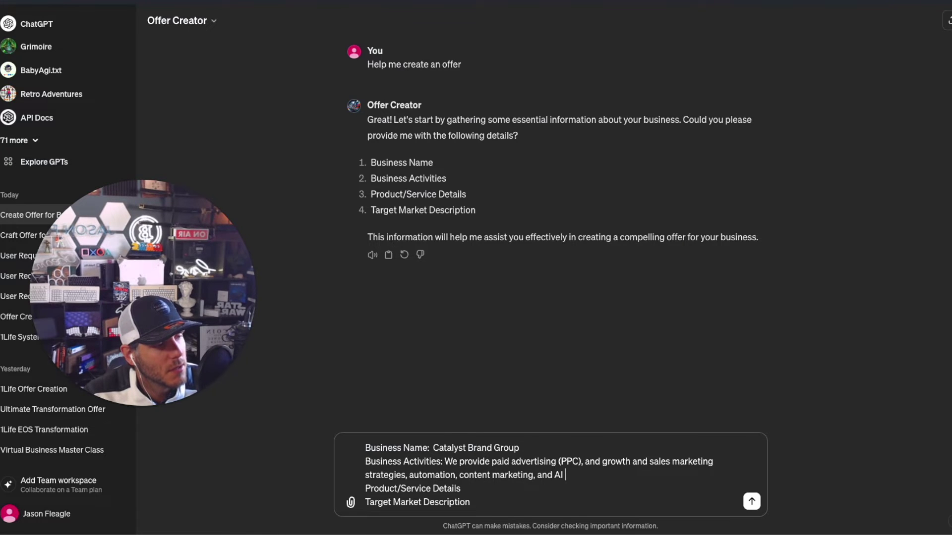
type(" software and automations")
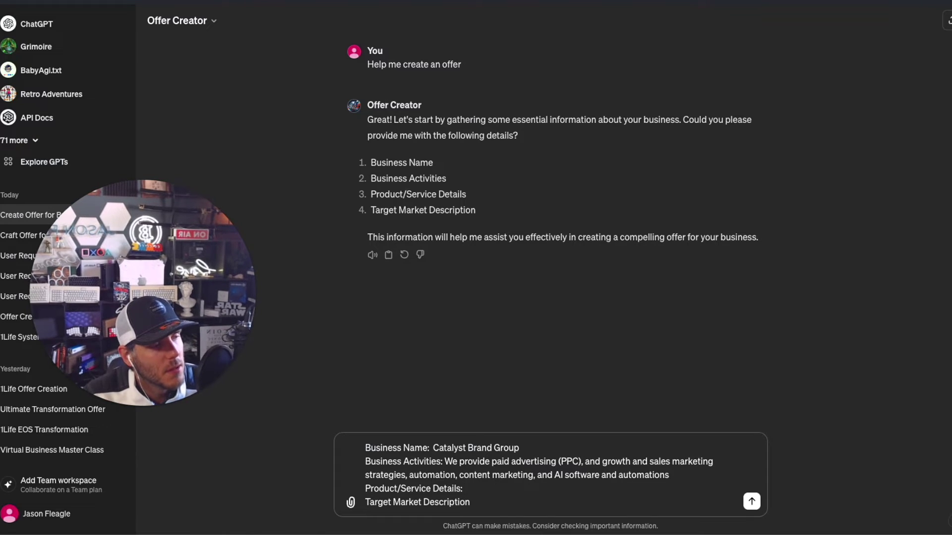
type("PPC")
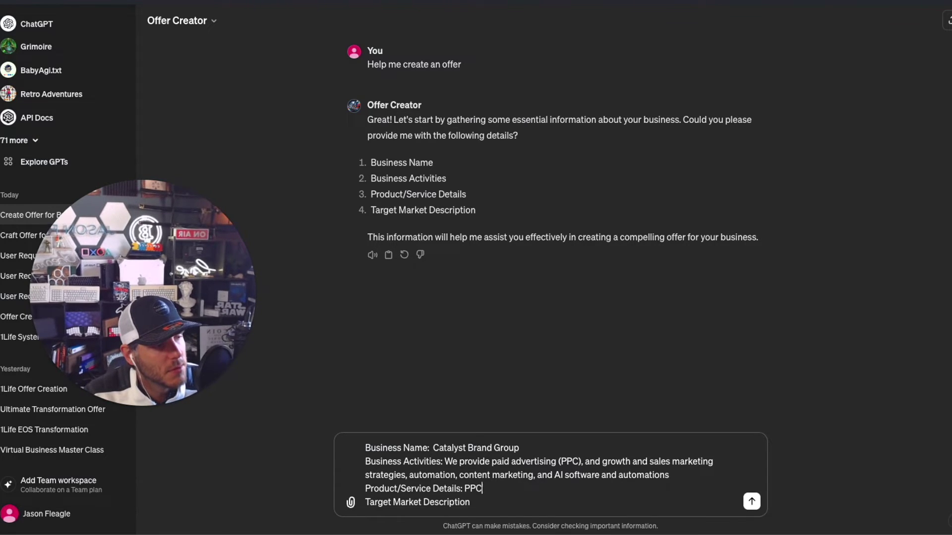
type(", ")
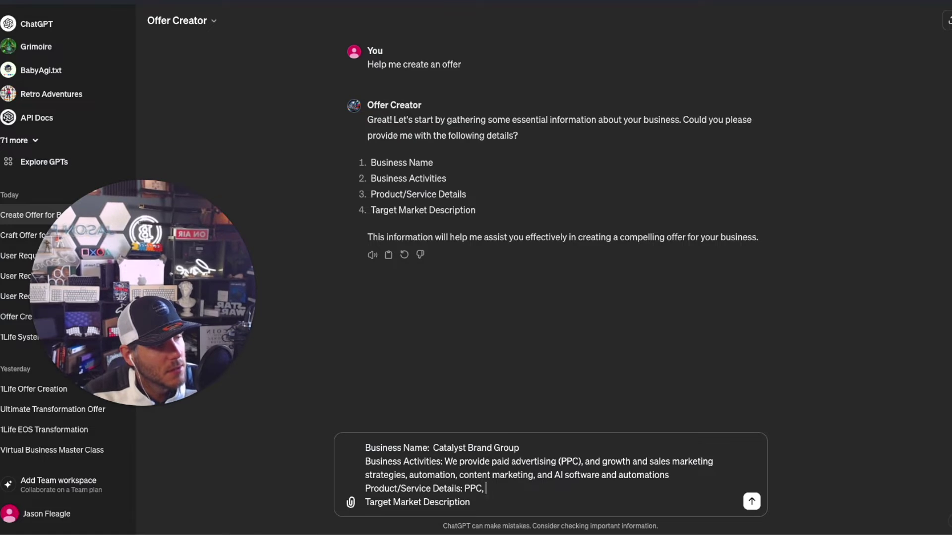
type("growth ")
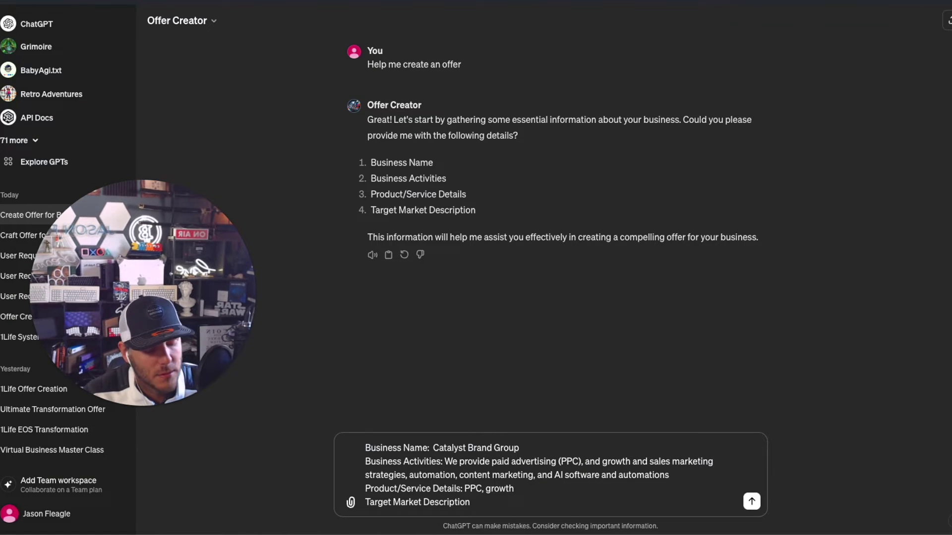
type("marketing & C")
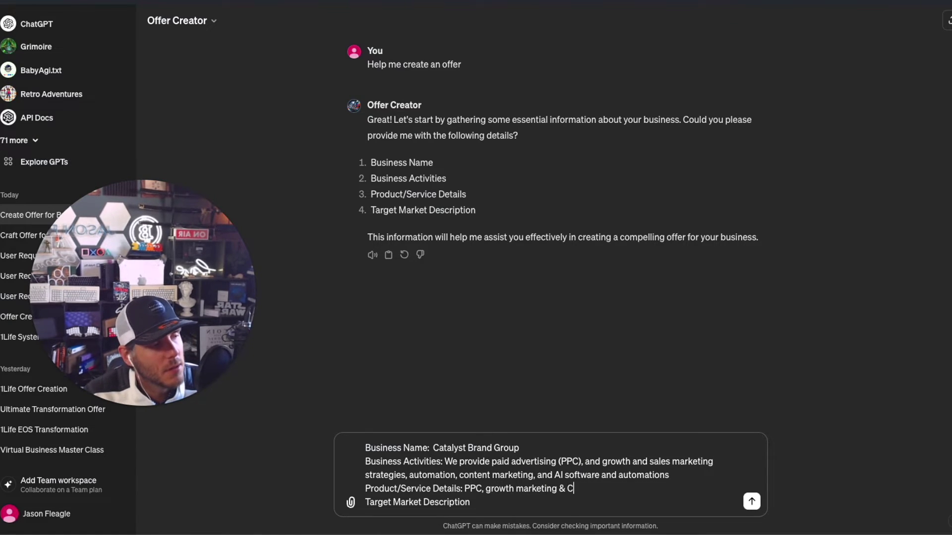
type("RO")
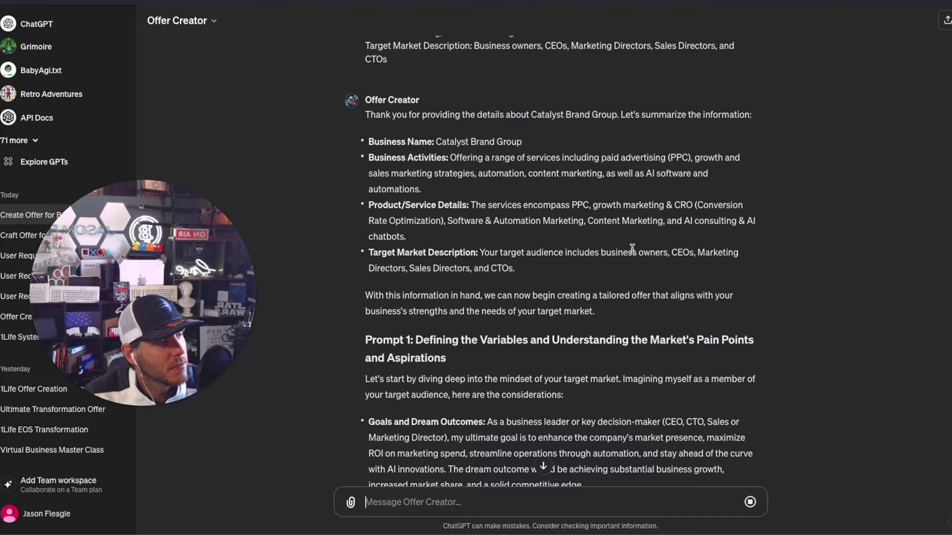
Step: Read through Offer Creator's Prompt 1 breakdown of goals, disruptions, pain points and decision-maker roles
scroll(422, 266, "down", 1)
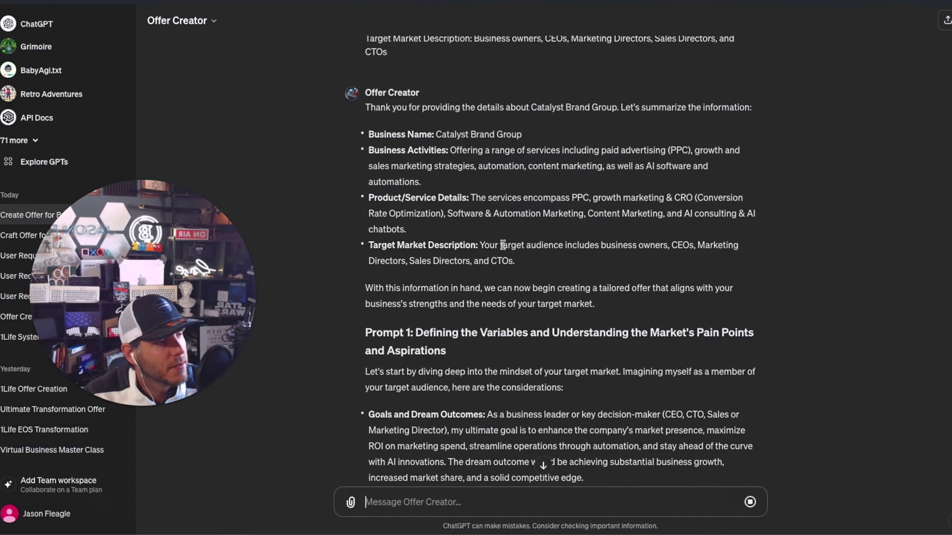
scroll(476, 248, "down", 3)
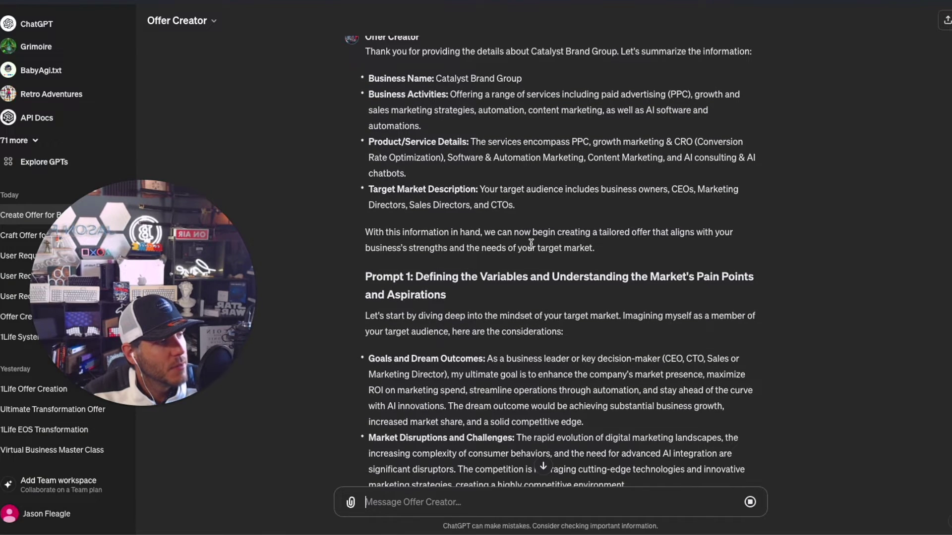
scroll(531, 244, "down", 2)
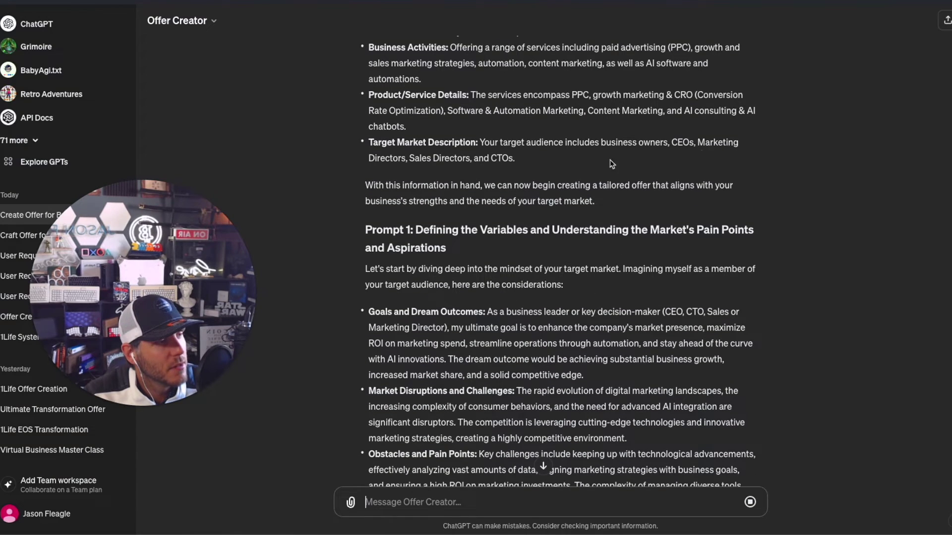
scroll(535, 198, "down", 1)
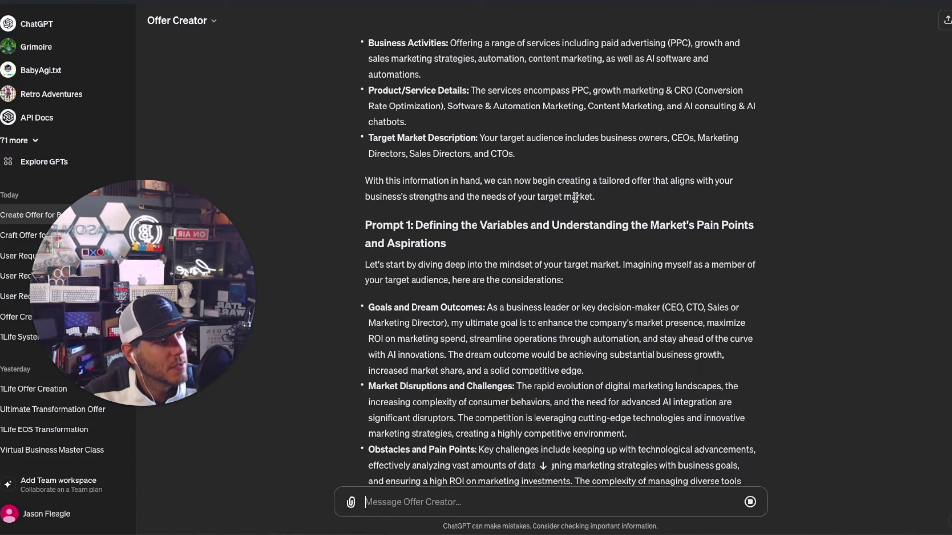
scroll(576, 201, "down", 3)
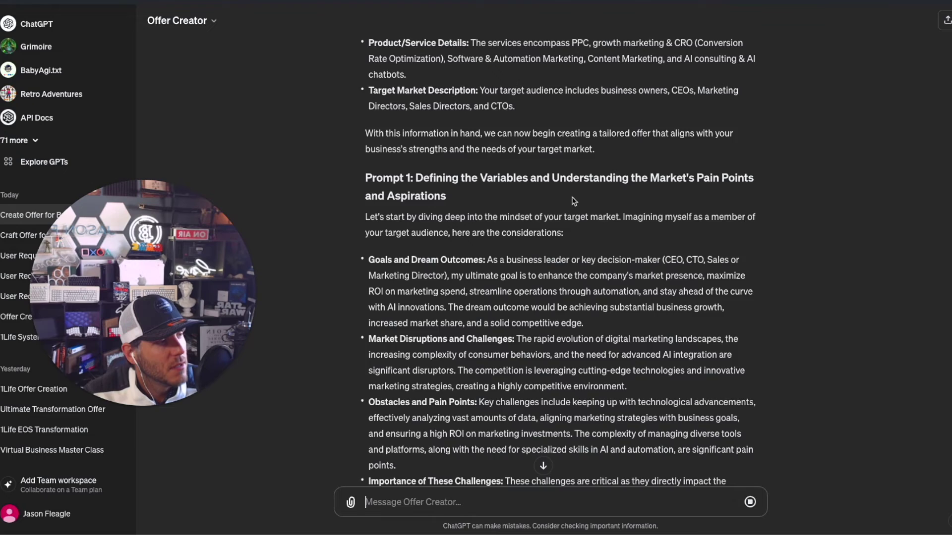
scroll(426, 256, "up", 5)
scroll(426, 256, "down", 2)
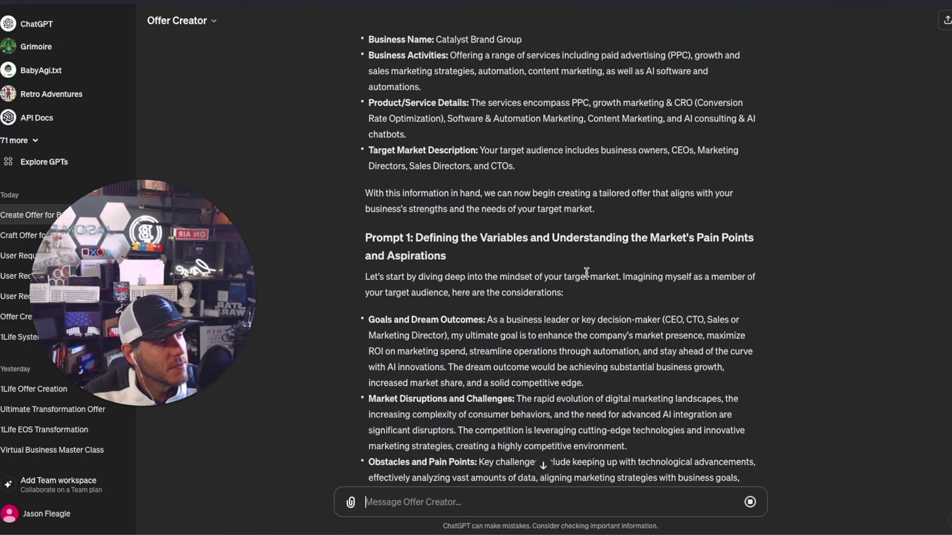
scroll(642, 270, "down", 1)
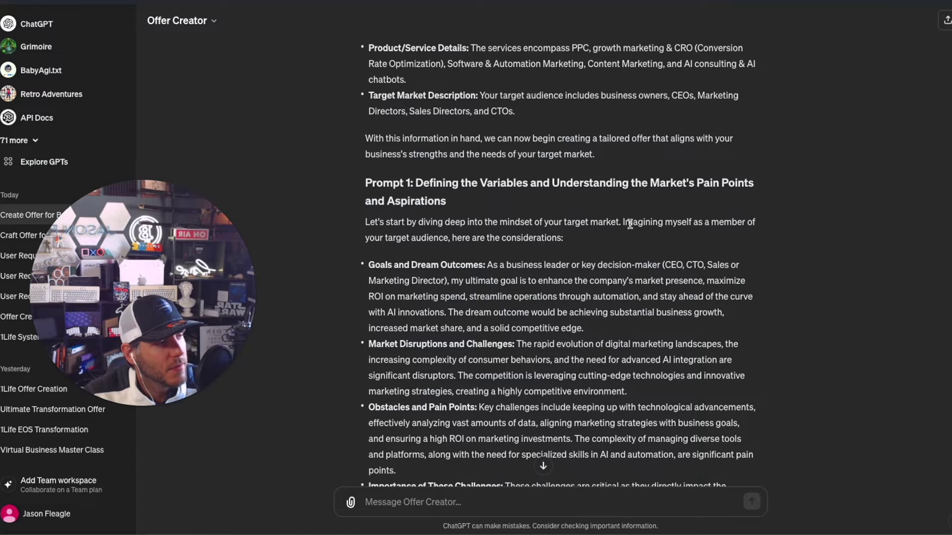
scroll(638, 222, "down", 2)
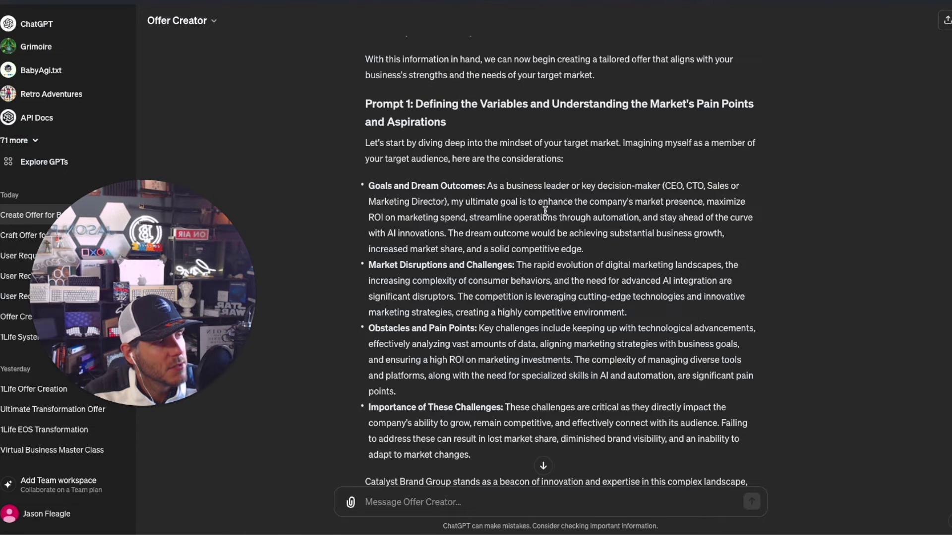
left_click_drag(540, 185, 729, 194)
left_click(661, 214)
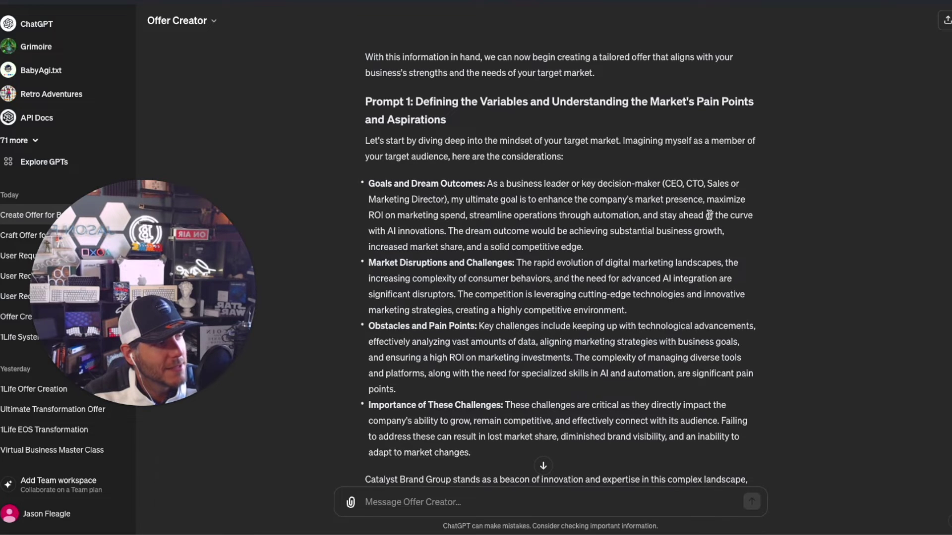
scroll(709, 214, "down", 1)
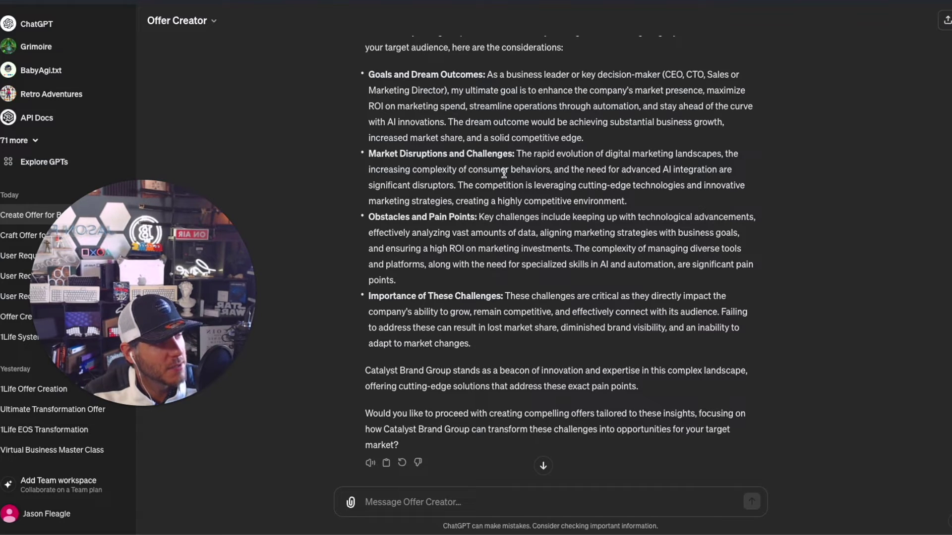
scroll(708, 135, "down", 1)
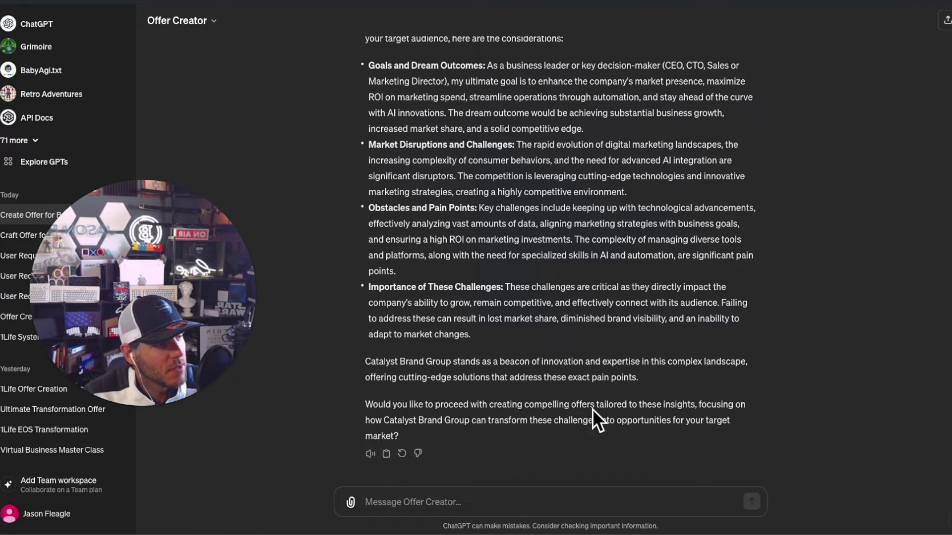
left_click(414, 499)
Step: Send 'Yes, lets proceed with creating offers' and review the three offers and Delivery Vehicles list
type("Ye")
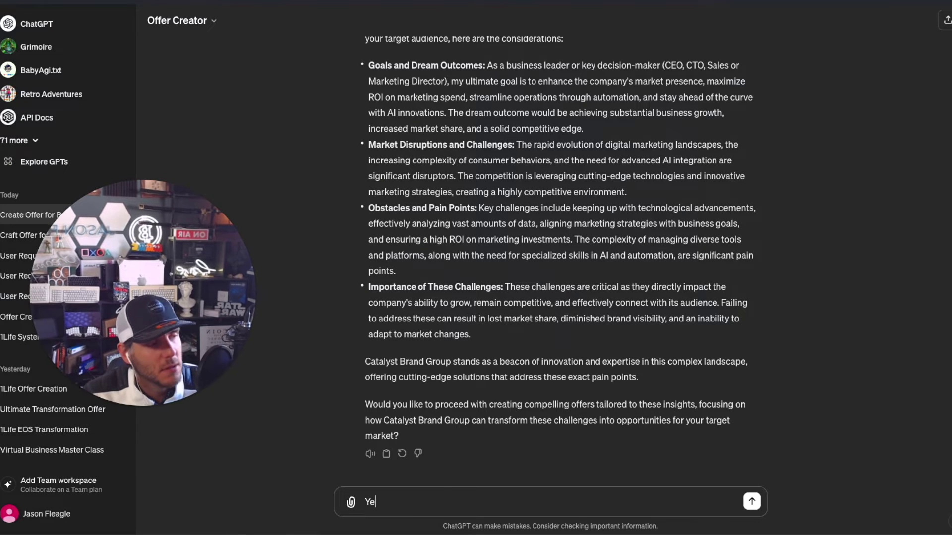
type("s, lets procee")
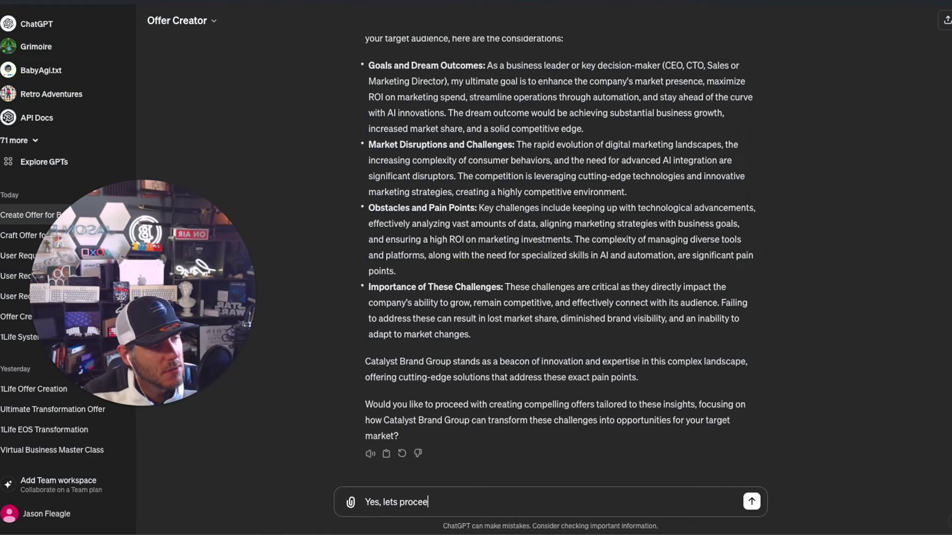
type("d with creating offers")
key("Return")
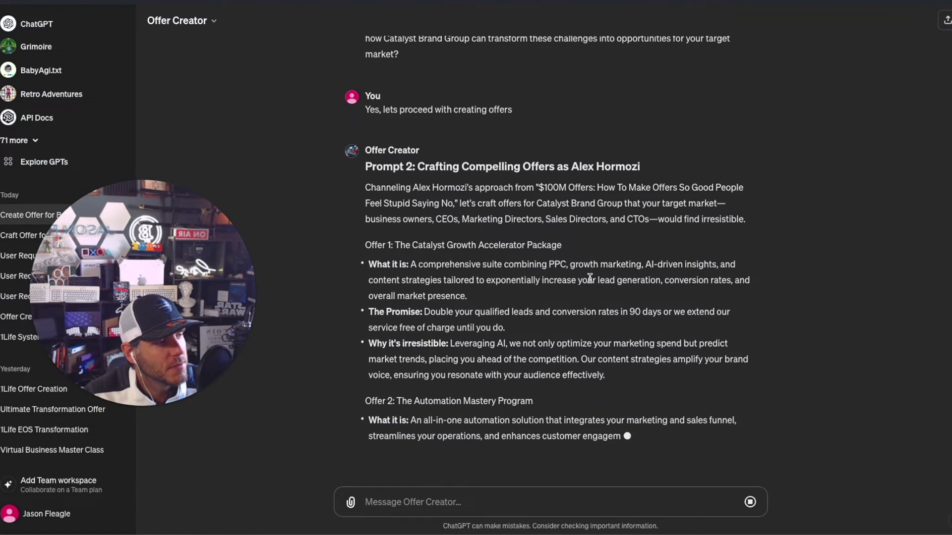
scroll(586, 296, "up", 1)
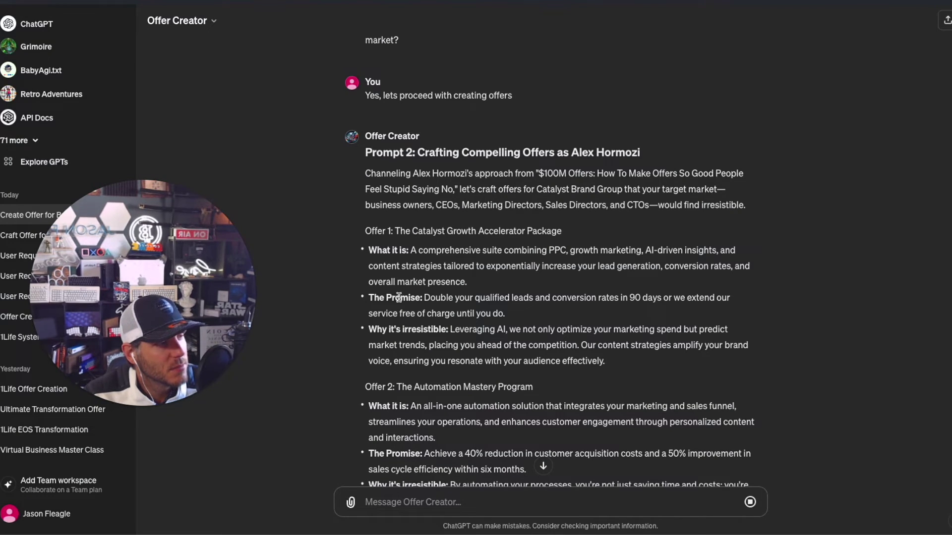
scroll(653, 290, "down", 1)
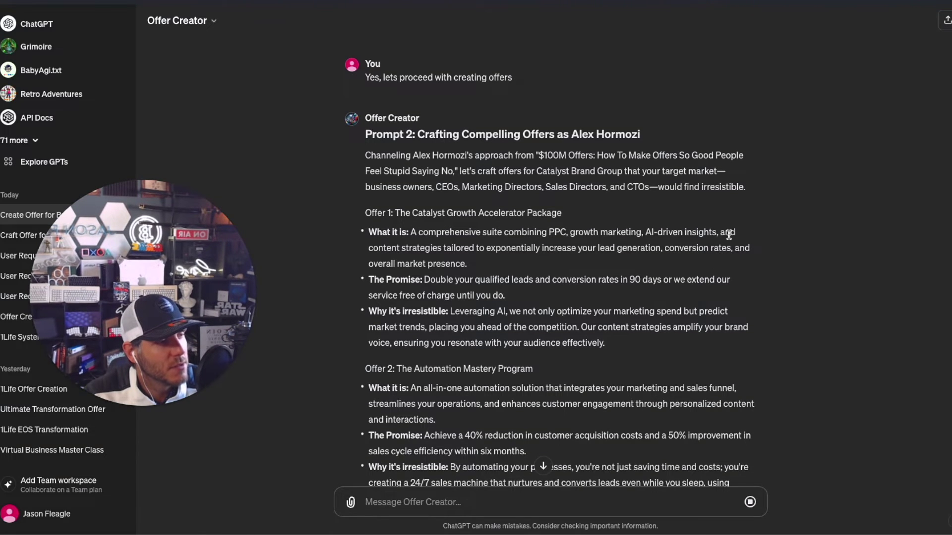
scroll(729, 233, "down", 3)
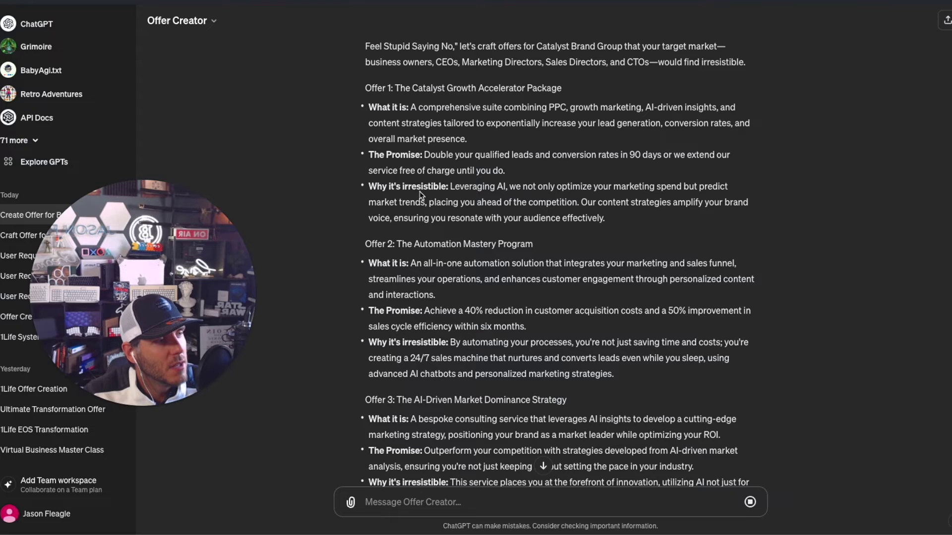
left_click_drag(450, 187, 586, 201)
left_click(668, 191)
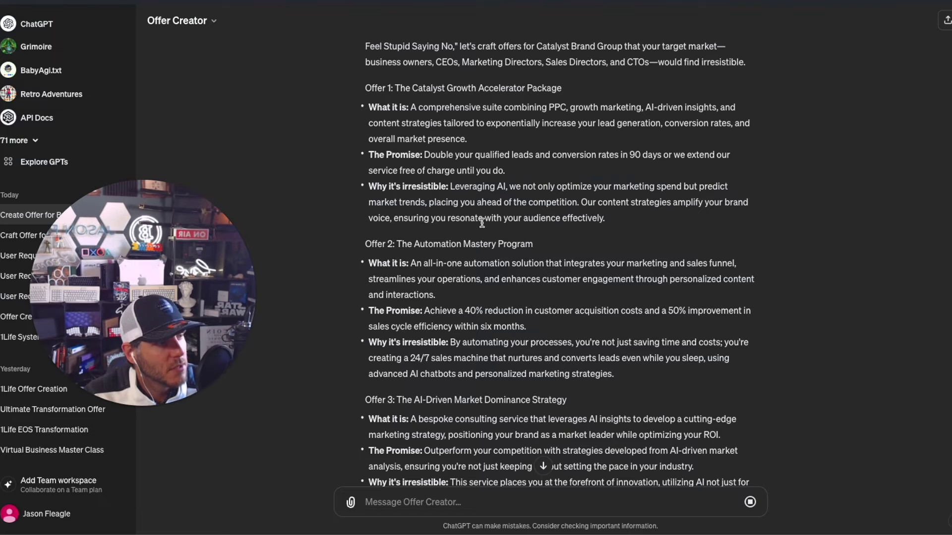
scroll(443, 219, "down", 1)
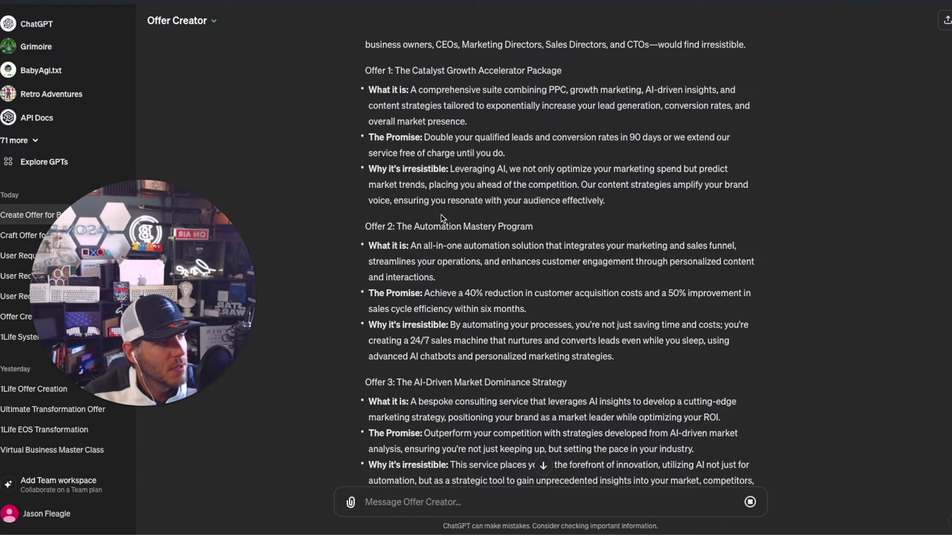
left_click_drag(377, 227, 606, 244)
left_click(515, 256)
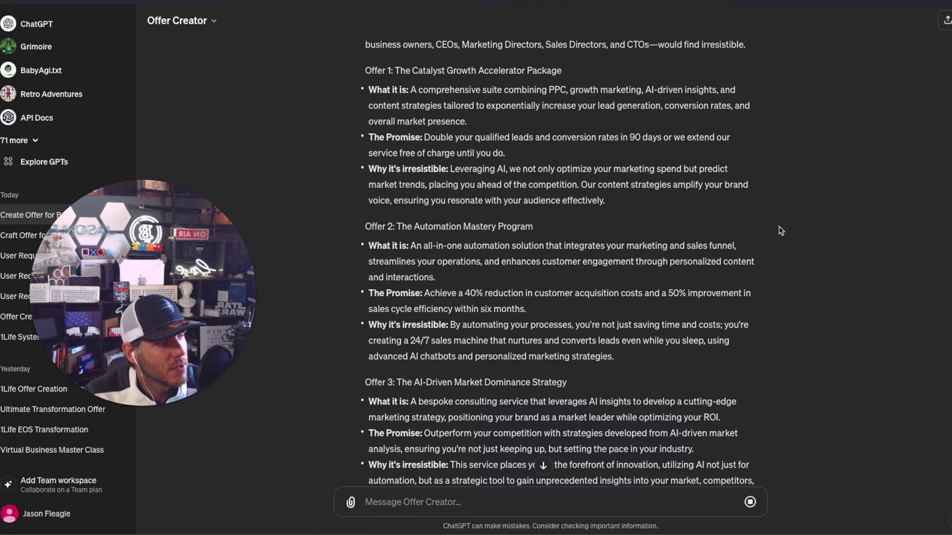
scroll(528, 278, "down", 3)
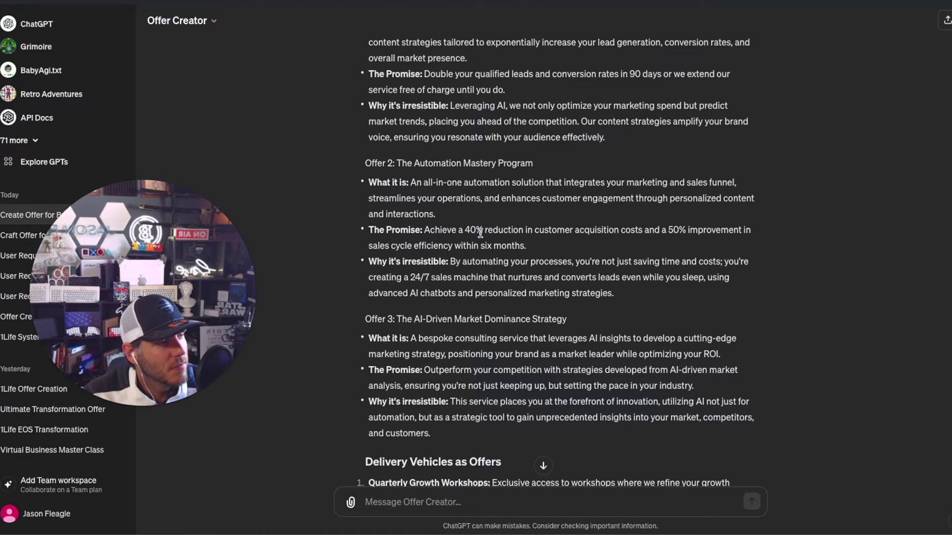
left_click_drag(471, 232, 648, 239)
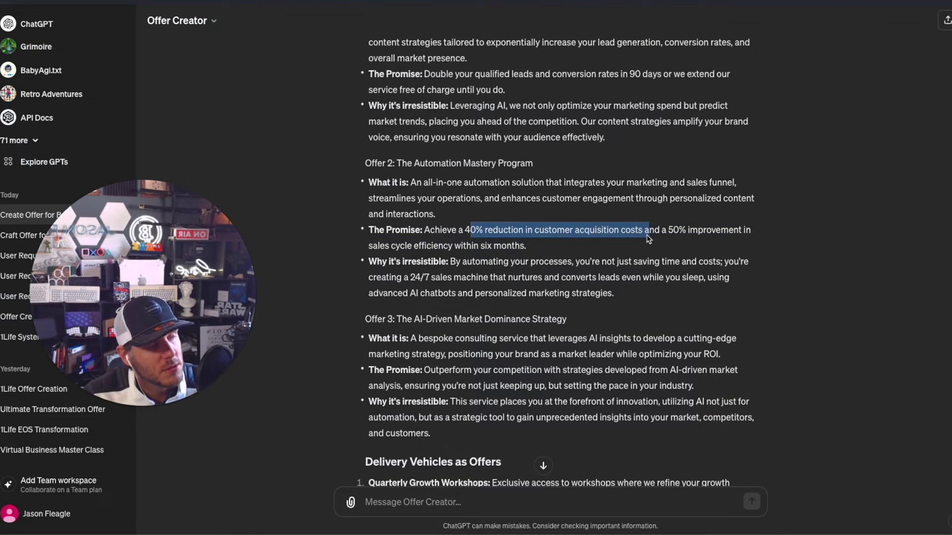
left_click(690, 243)
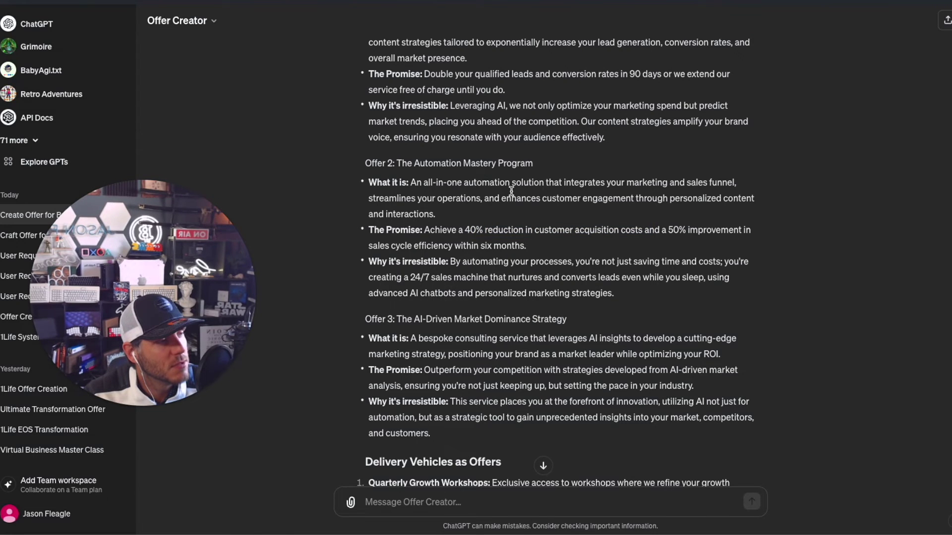
scroll(511, 191, "down", 3)
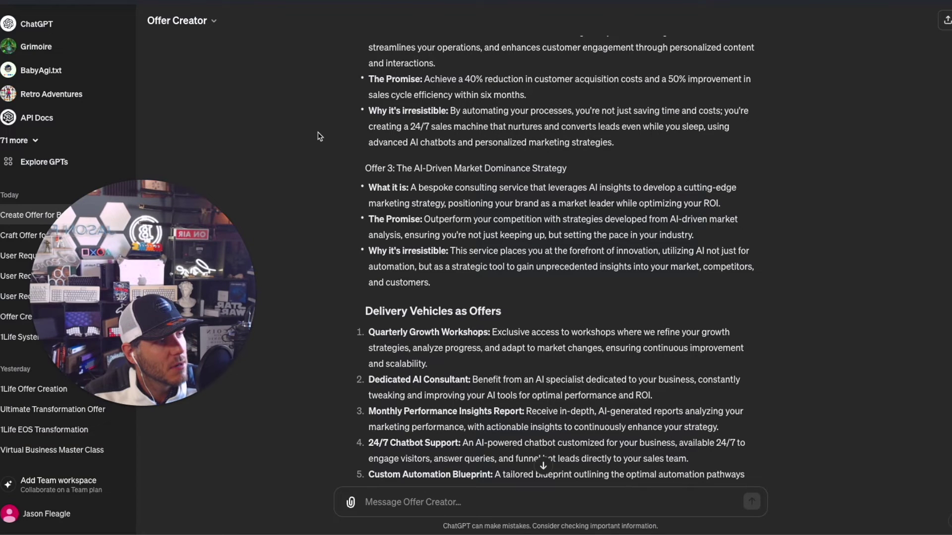
left_click_drag(407, 127, 726, 127)
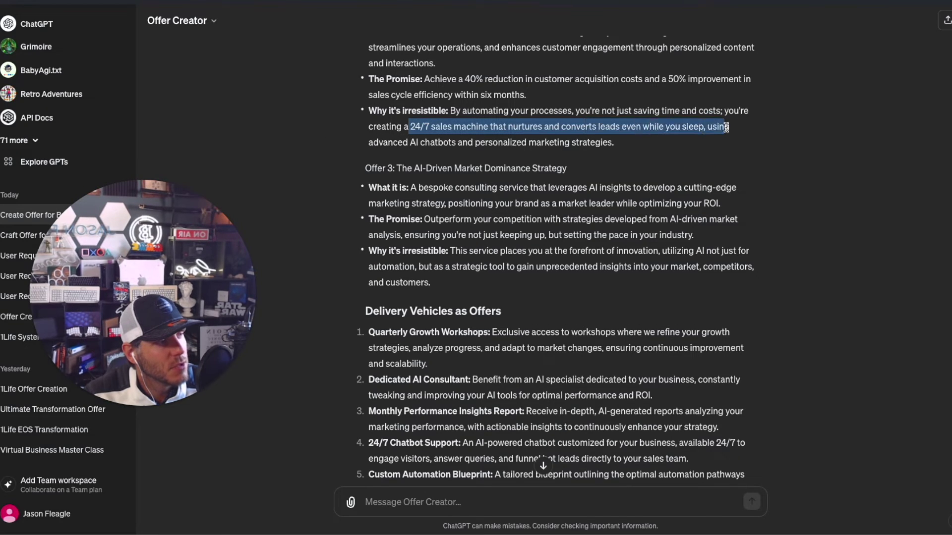
left_click(612, 130)
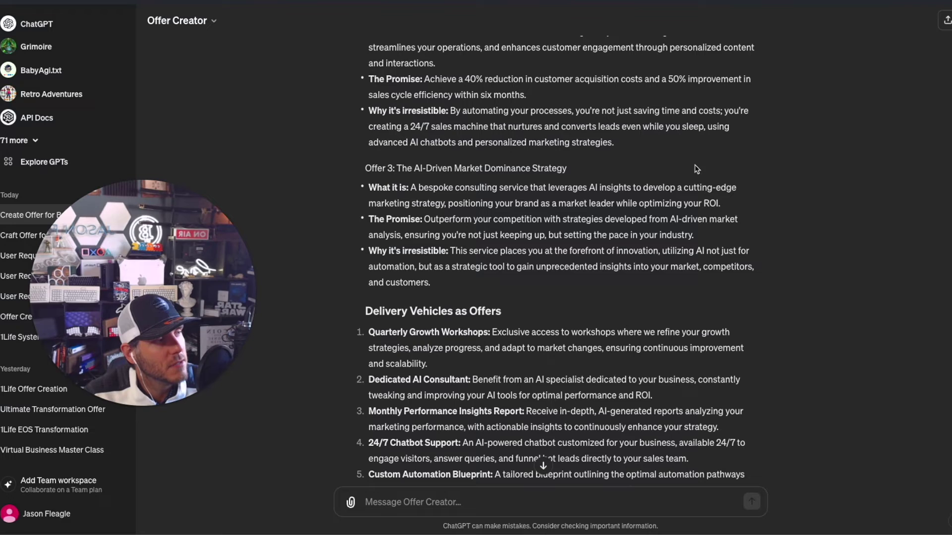
scroll(650, 109, "down", 1)
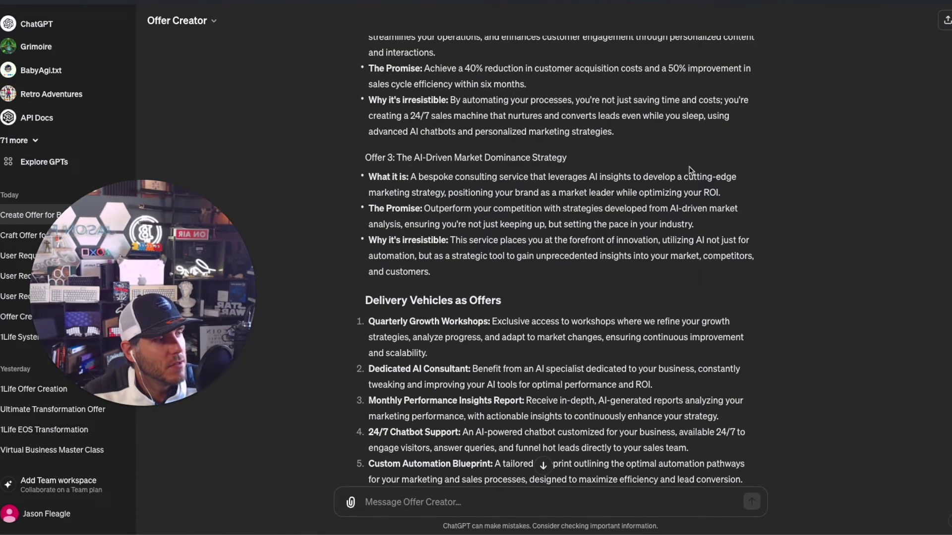
triple_click(548, 157)
left_click(386, 182)
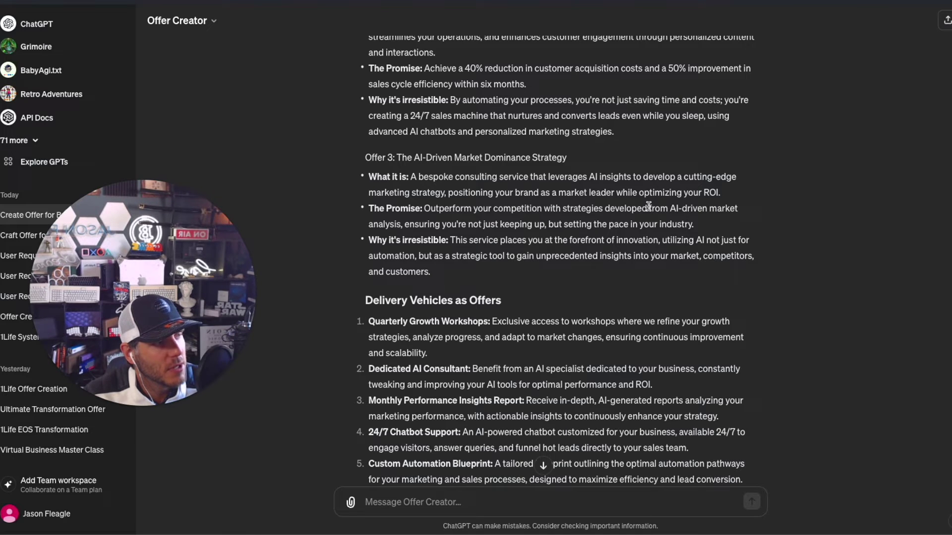
scroll(649, 205, "down", 1)
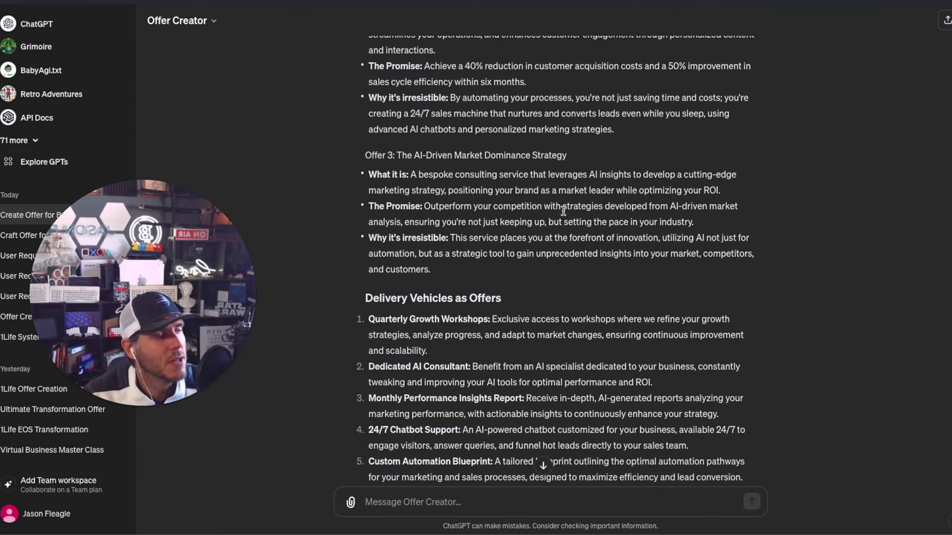
scroll(565, 145, "down", 2)
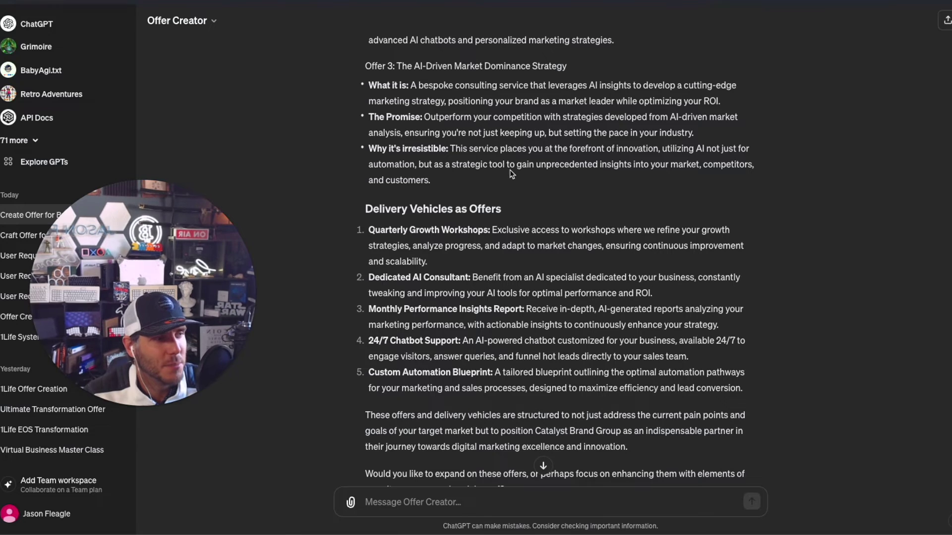
scroll(526, 174, "down", 2)
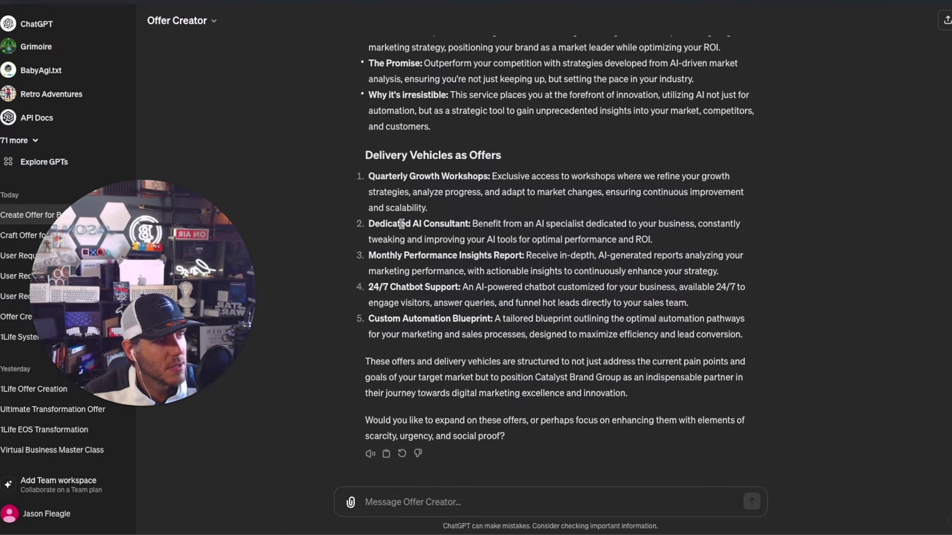
left_click_drag(400, 224, 526, 224)
left_click(527, 224)
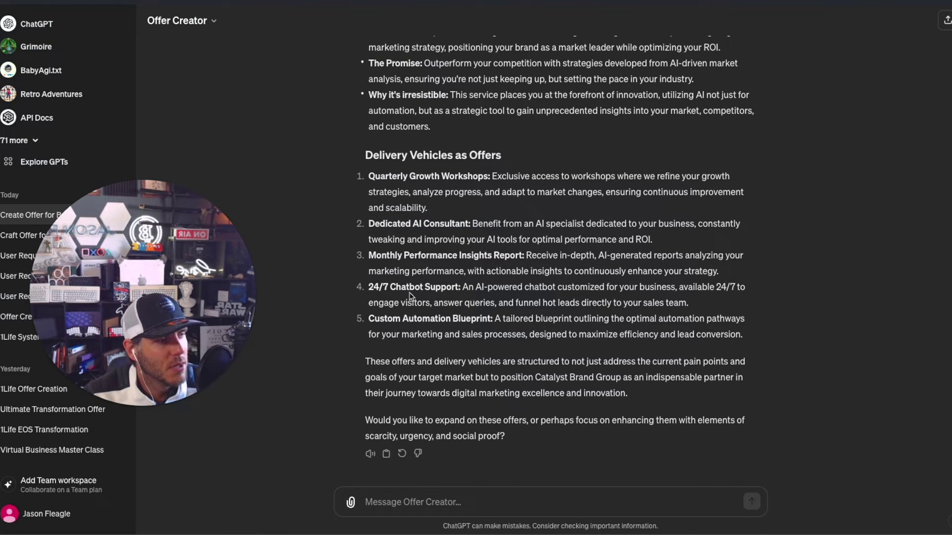
left_click_drag(401, 287, 548, 299)
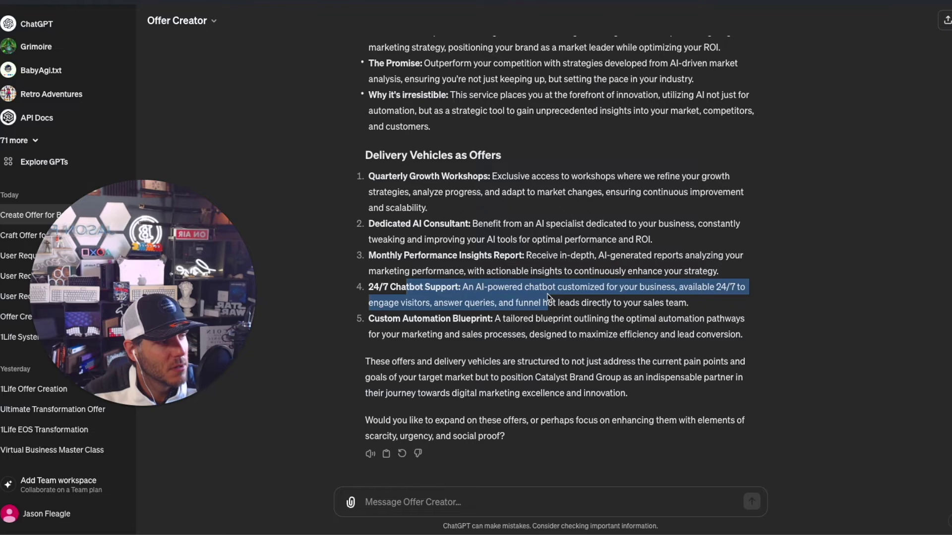
left_click(592, 296)
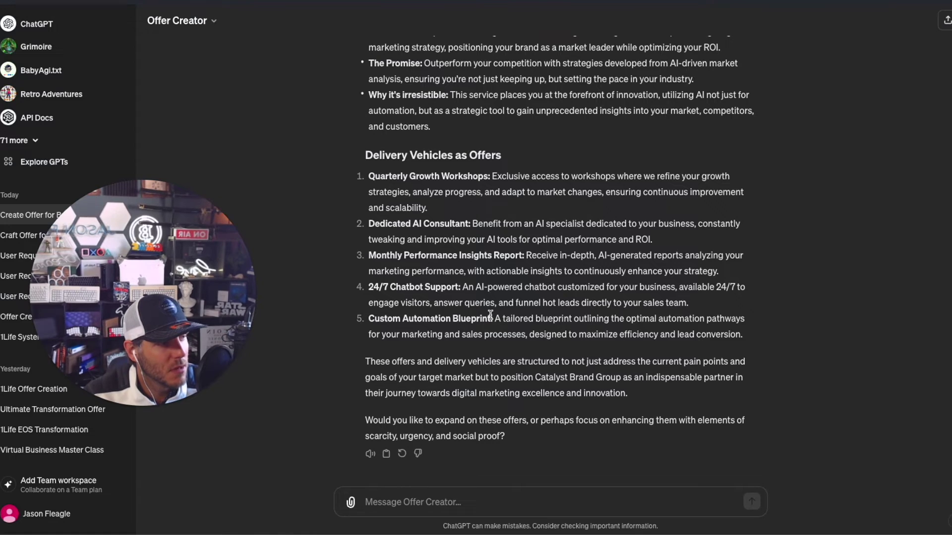
left_click_drag(492, 317, 727, 325)
left_click(463, 330)
left_click_drag(472, 319, 742, 336)
left_click(583, 316)
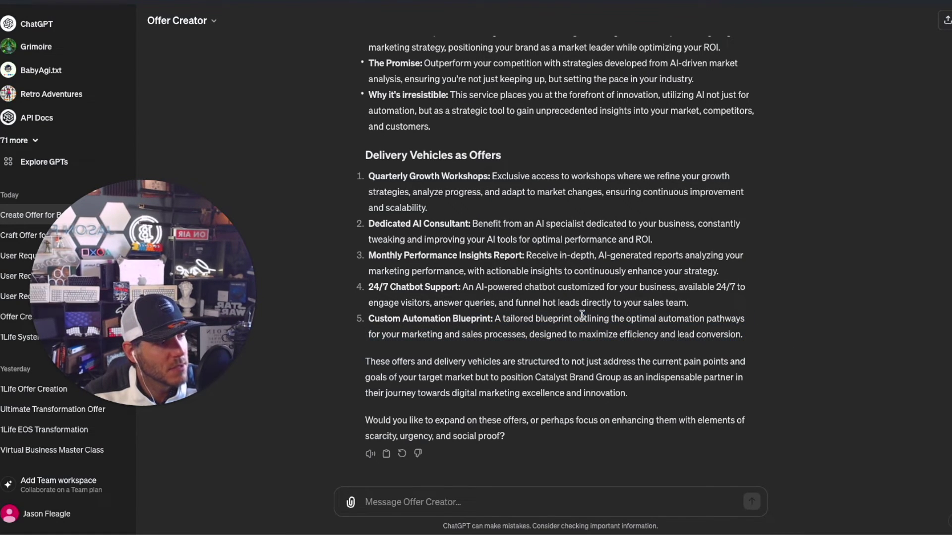
left_click(421, 506)
Step: Send 'Yes expand on these' to have Offer Creator expand its offers
type("Yes expan")
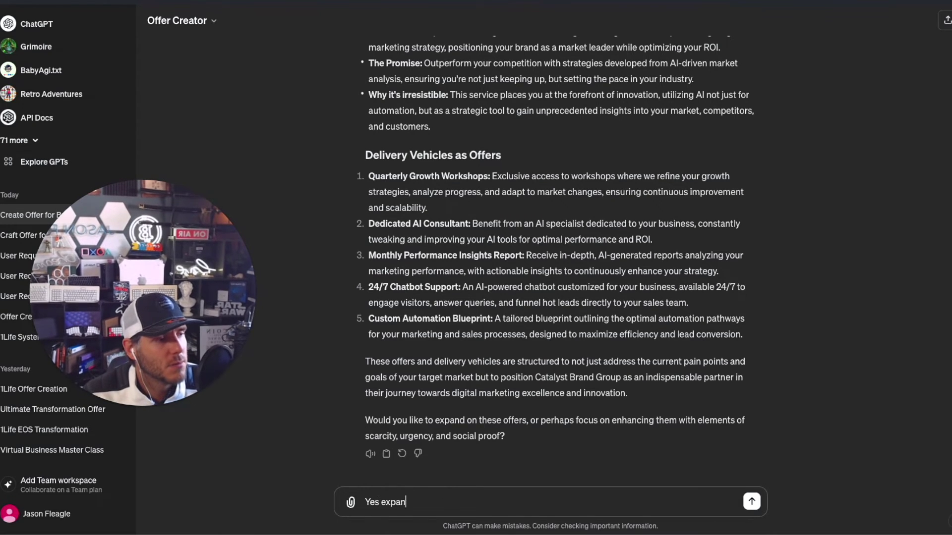
type("d on these offers")
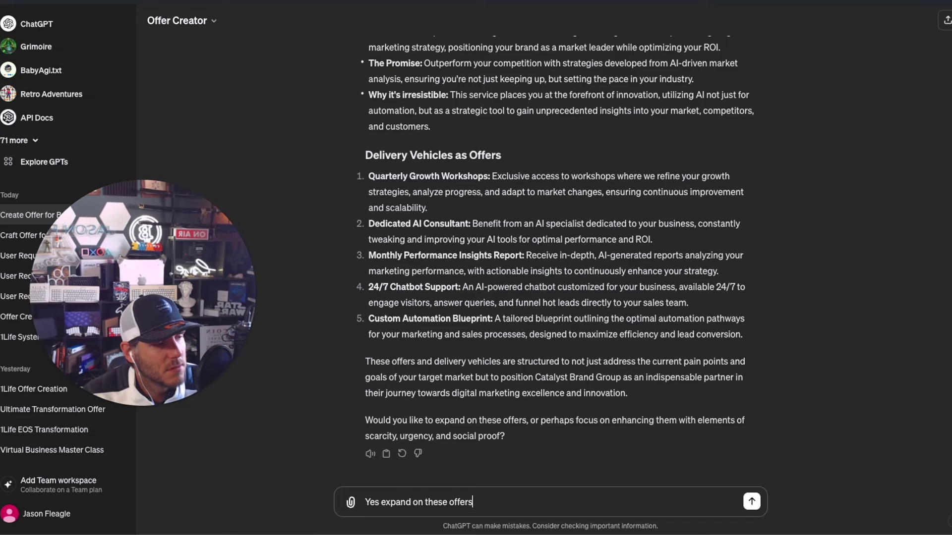
key("Return")
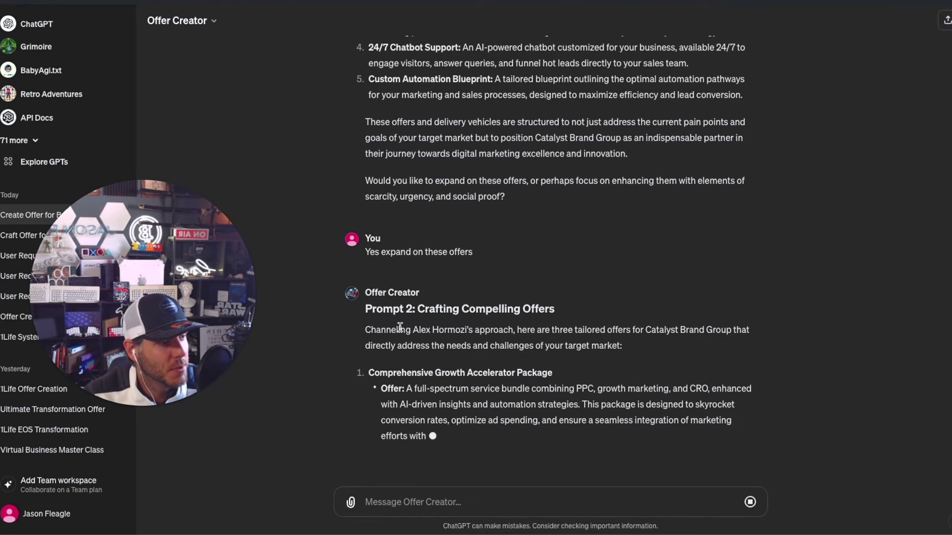
double_click(389, 300)
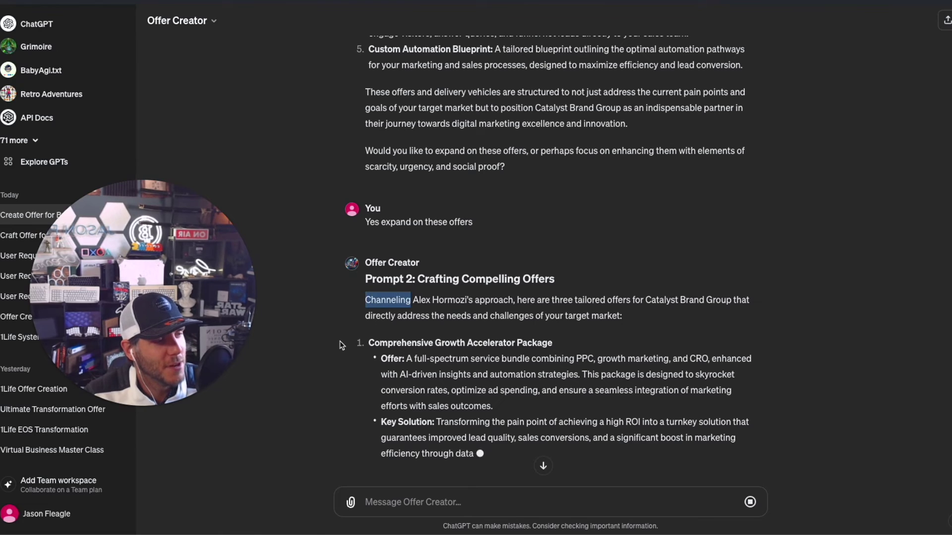
scroll(473, 303, "up", 2)
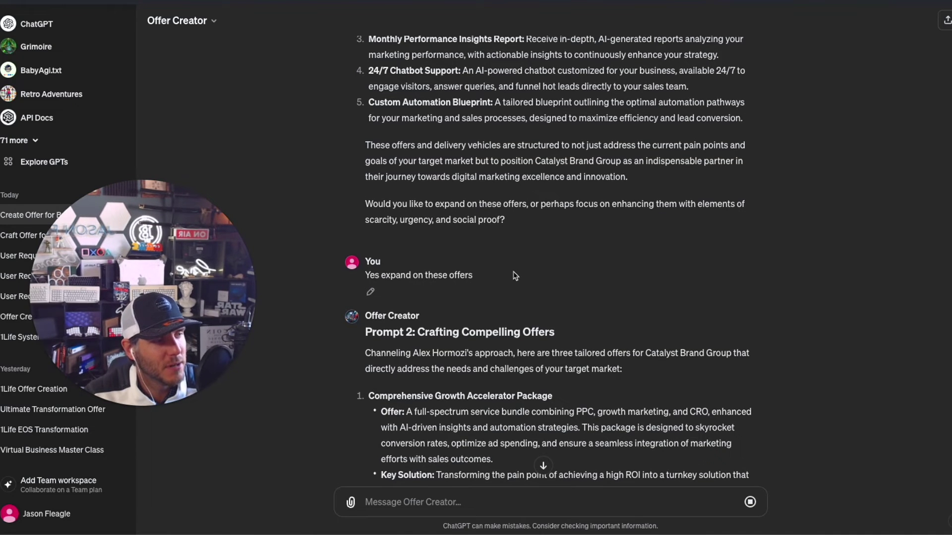
Step: Review the 'Prompt 2: Crafting the Offers' reply, starting with Comprehensive Growth Accelerator Package
scroll(485, 208, "down", 4)
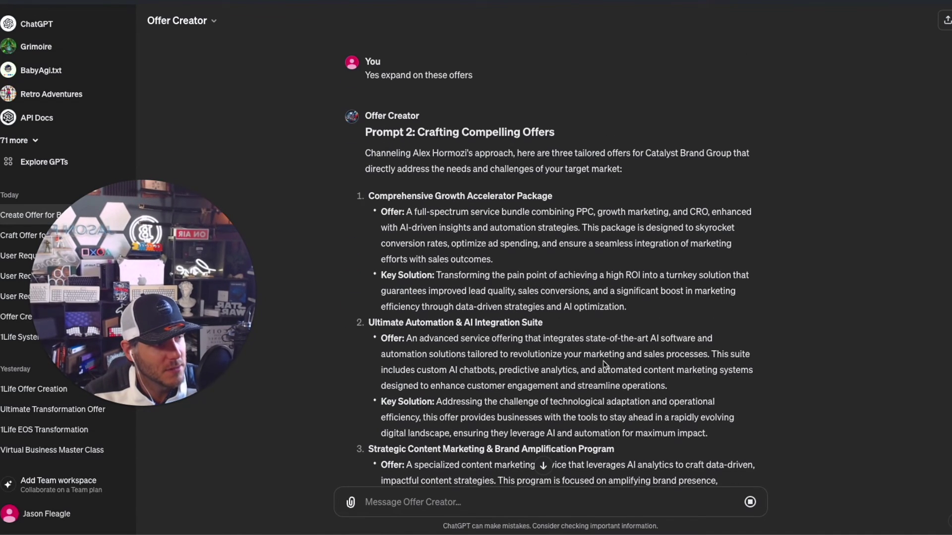
scroll(516, 238, "up", 1)
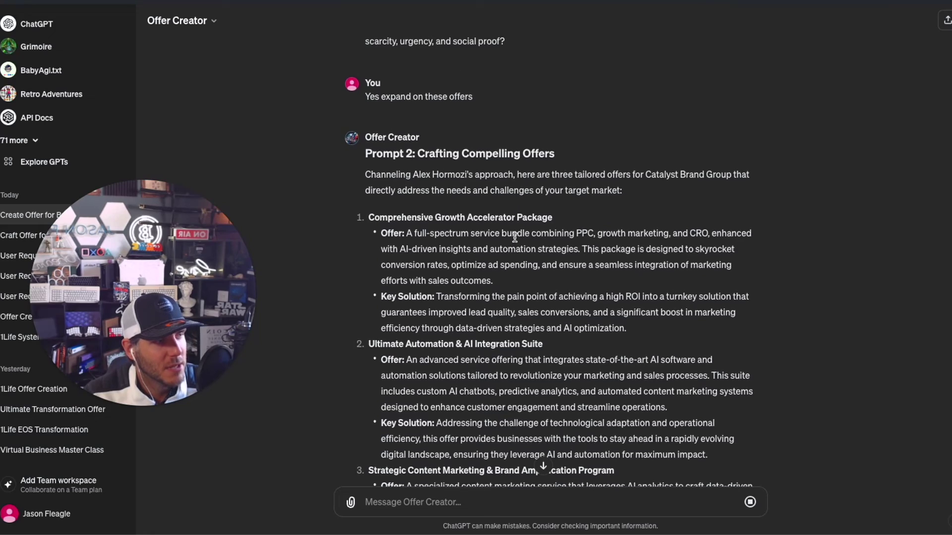
scroll(527, 231, "down", 1)
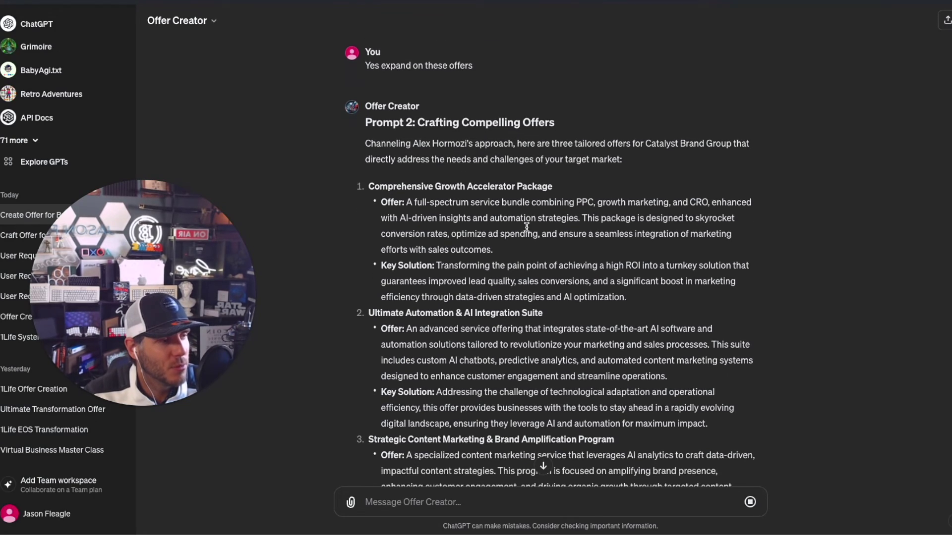
scroll(527, 230, "up", 1)
scroll(526, 229, "down", 4)
scroll(526, 226, "up", 6)
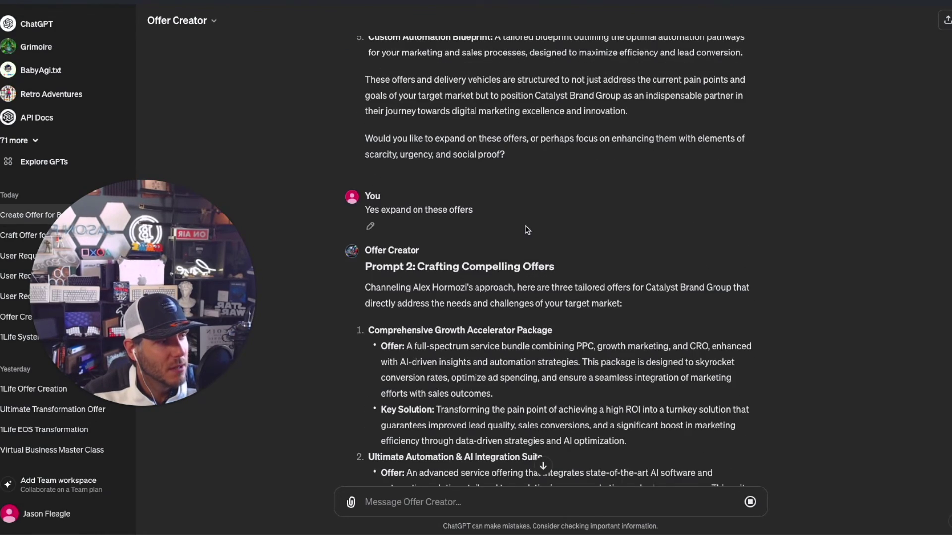
scroll(525, 224, "down", 6)
scroll(523, 222, "up", 2)
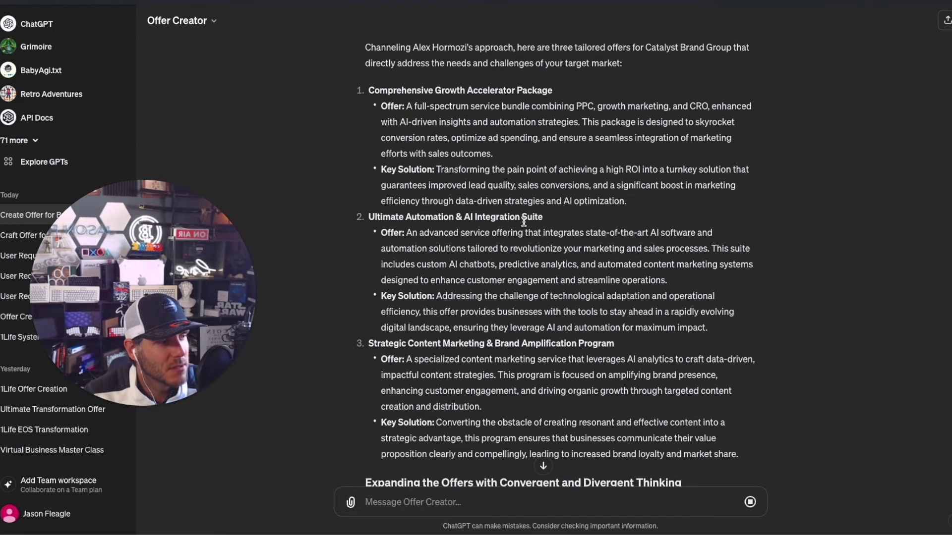
scroll(469, 247, "up", 1)
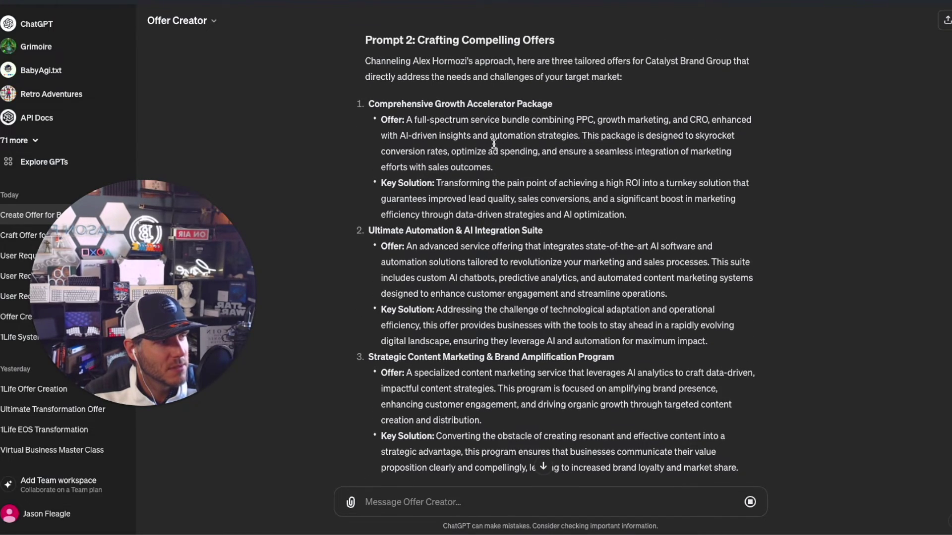
scroll(483, 283, "down", 5)
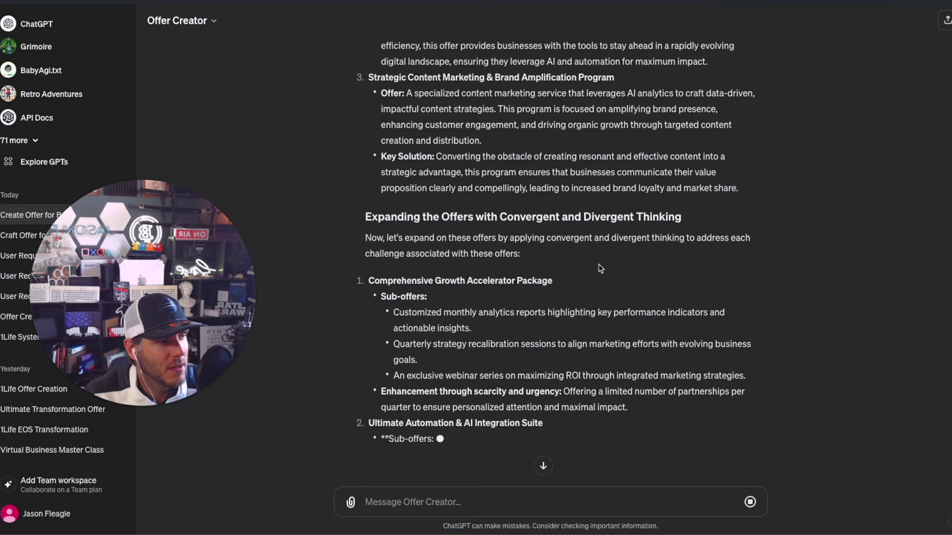
left_click_drag(421, 217, 722, 223)
left_click(580, 258)
Step: Read down the streamed reply to the four-rung Prompt 4 value ladder, free audit to premium optimization
scroll(553, 238, "down", 2)
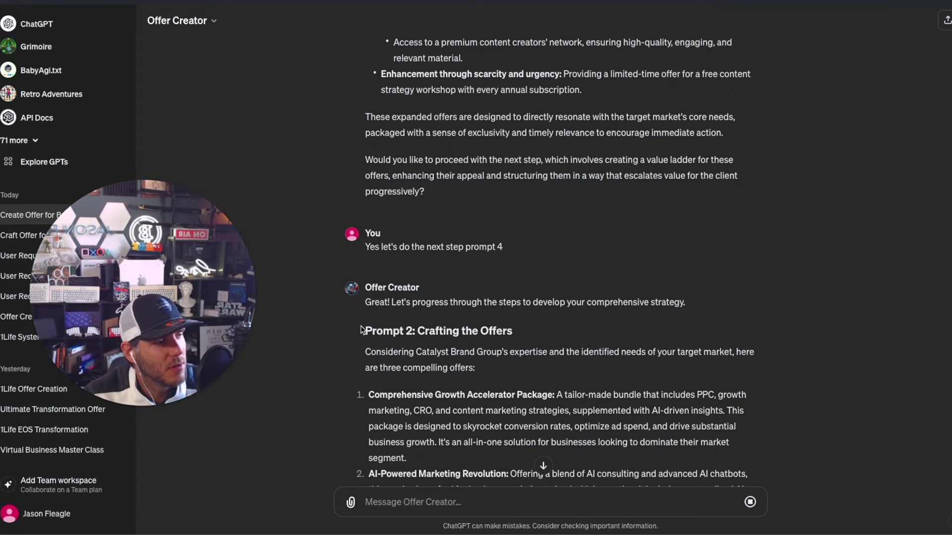
left_click_drag(362, 327, 530, 333)
left_click(530, 333)
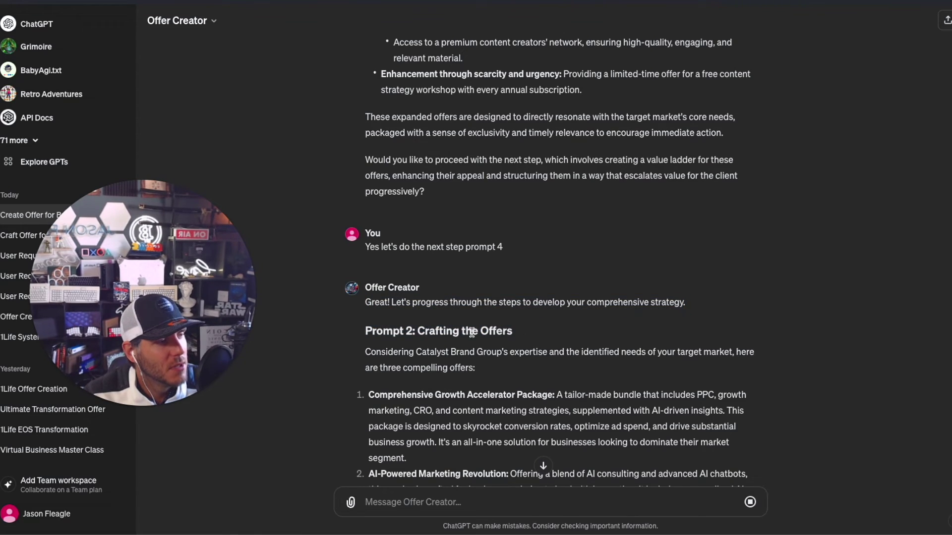
triple_click(364, 332)
left_click(362, 334)
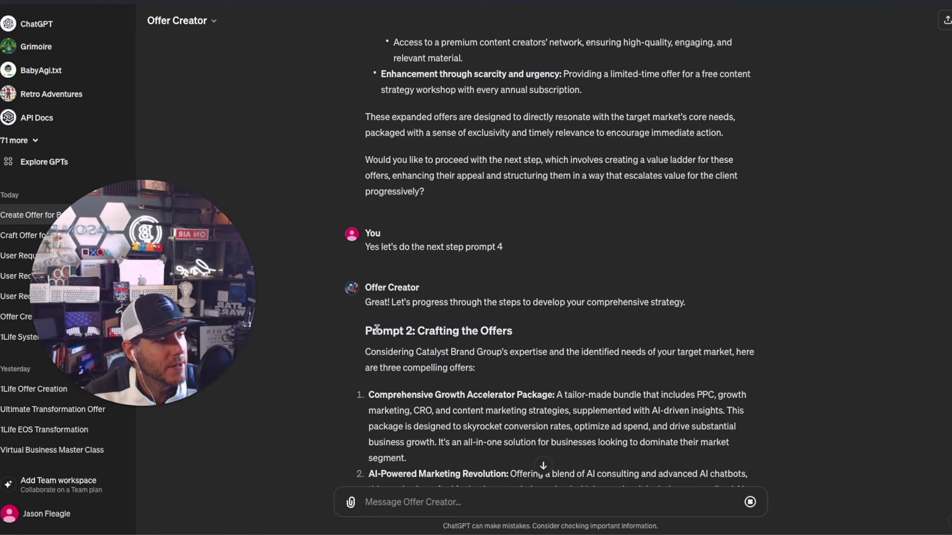
scroll(540, 303, "down", 3)
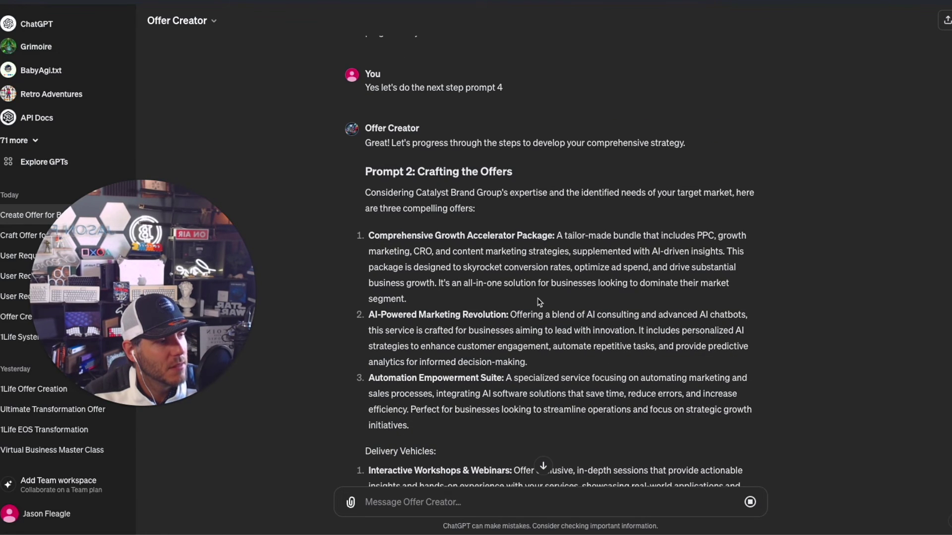
scroll(511, 279, "down", 4)
scroll(447, 207, "up", 2)
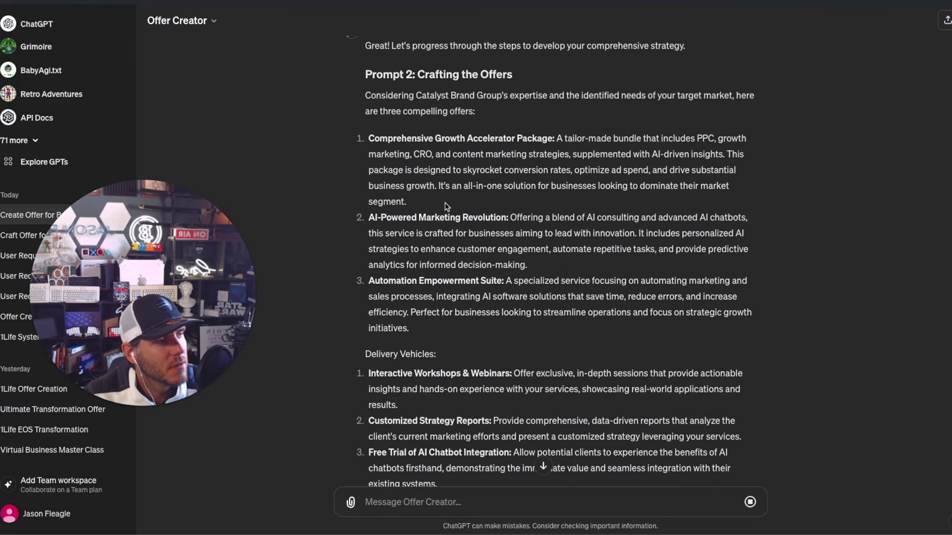
scroll(464, 125, "down", 3)
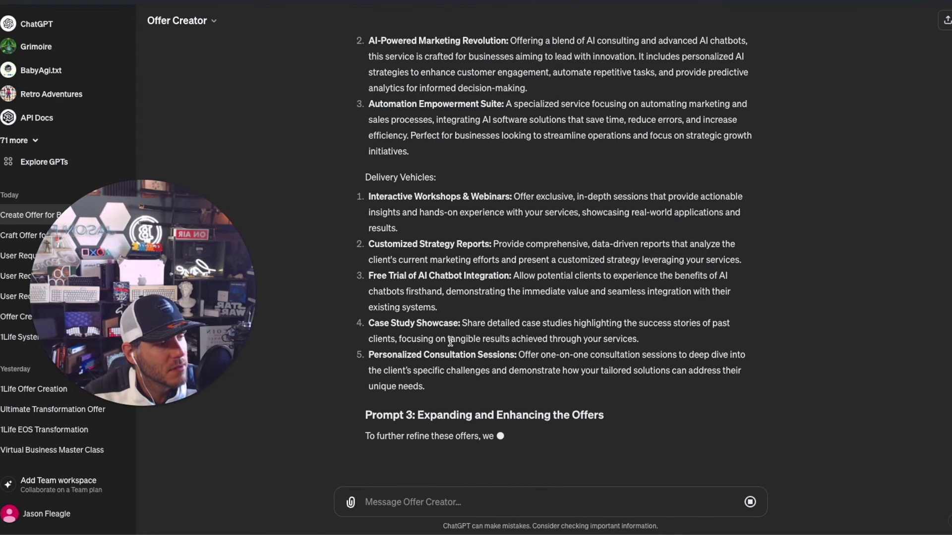
scroll(451, 343, "down", 1)
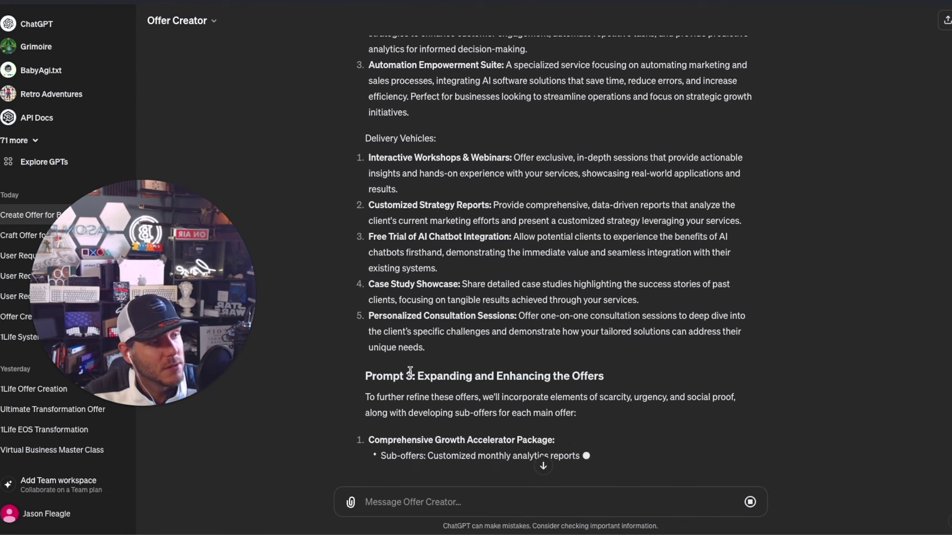
scroll(551, 271, "down", 2)
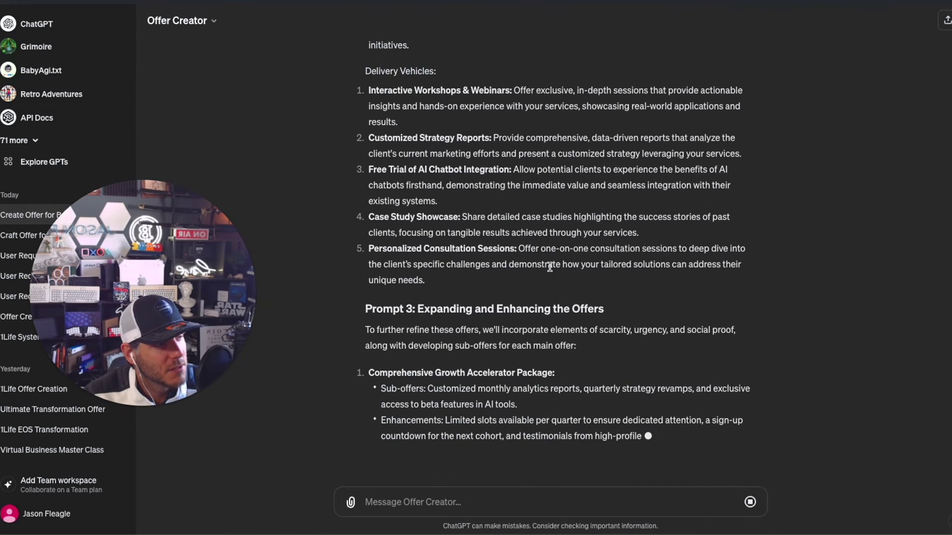
scroll(549, 270, "down", 1)
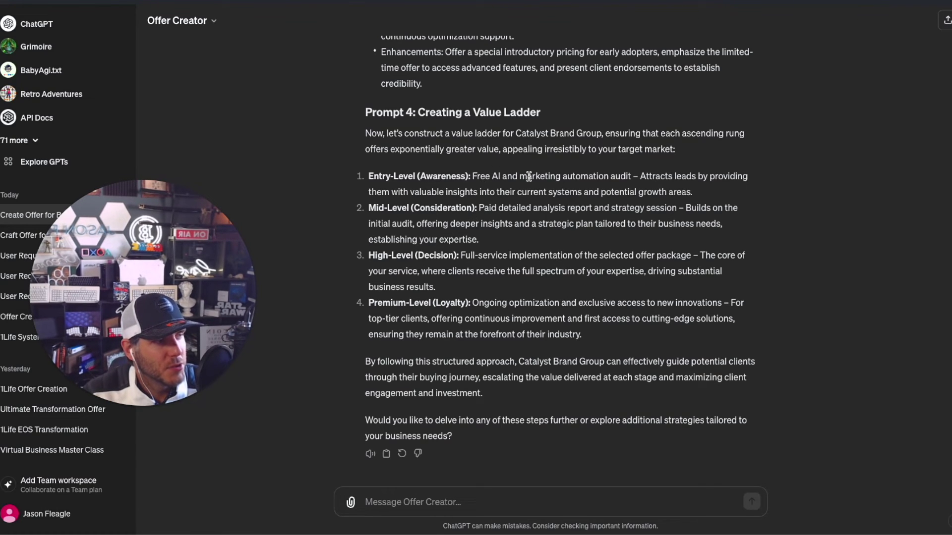
left_click_drag(493, 179, 766, 188)
left_click(636, 176)
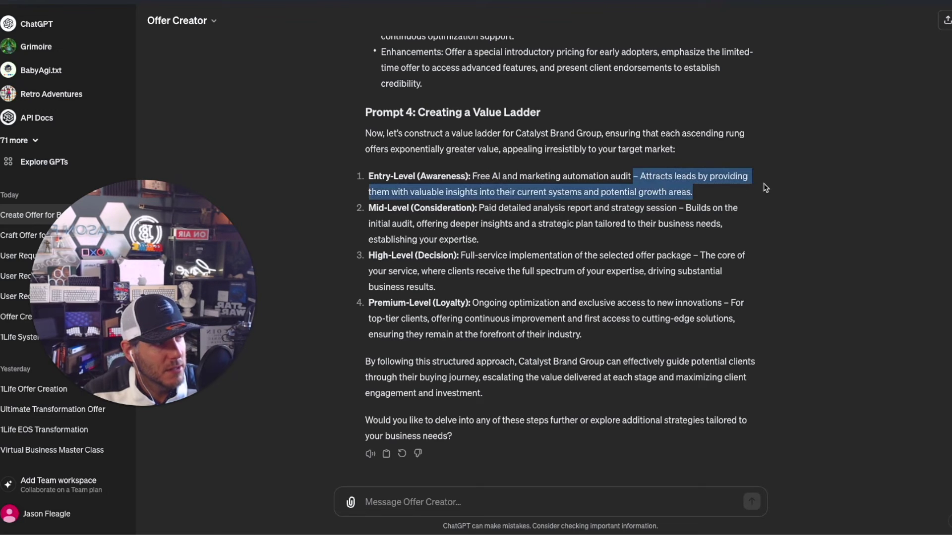
left_click(709, 187)
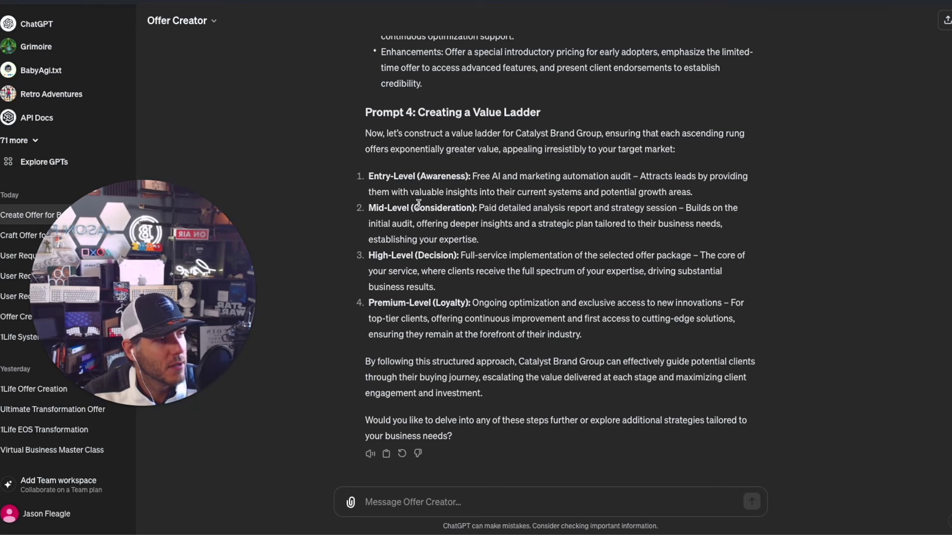
left_click_drag(465, 207, 547, 208)
left_click(522, 207)
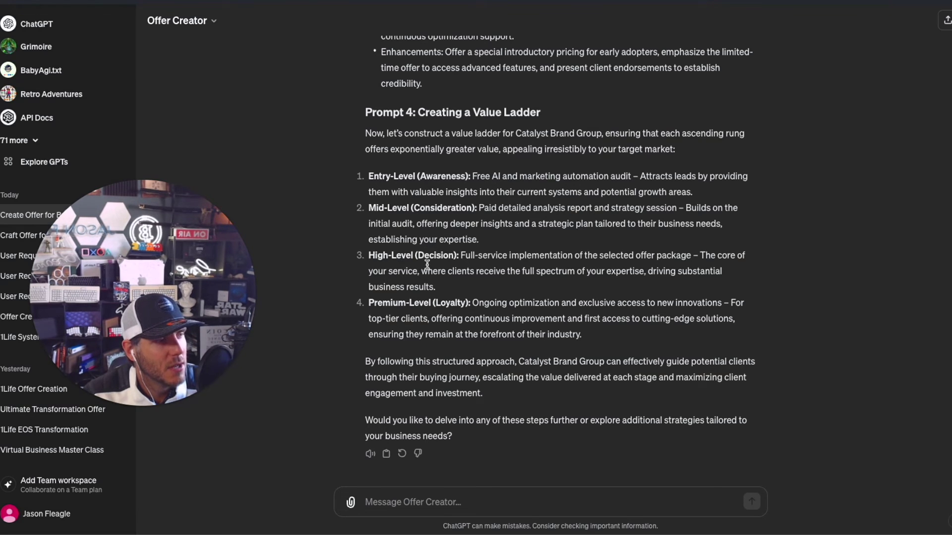
left_click_drag(370, 256, 585, 270)
left_click(497, 258)
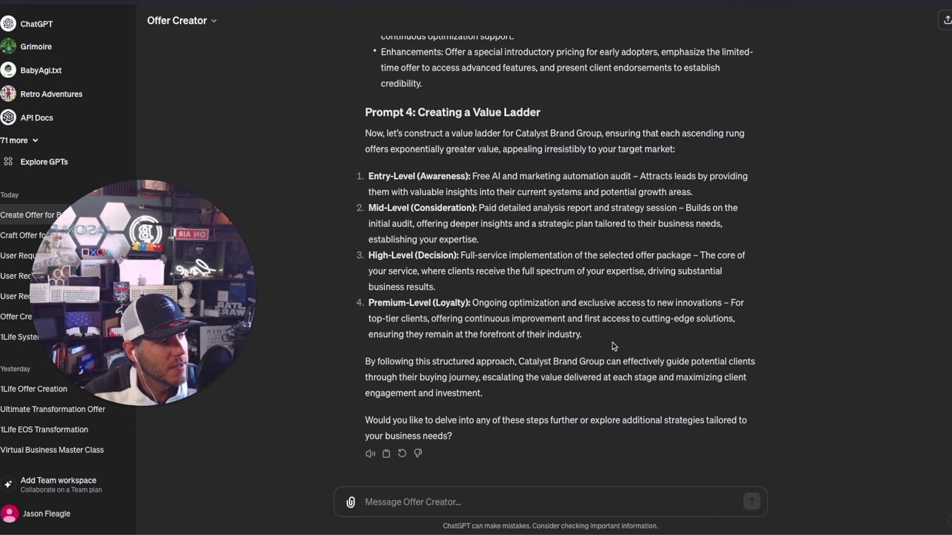
double_click(557, 335)
left_click(551, 338)
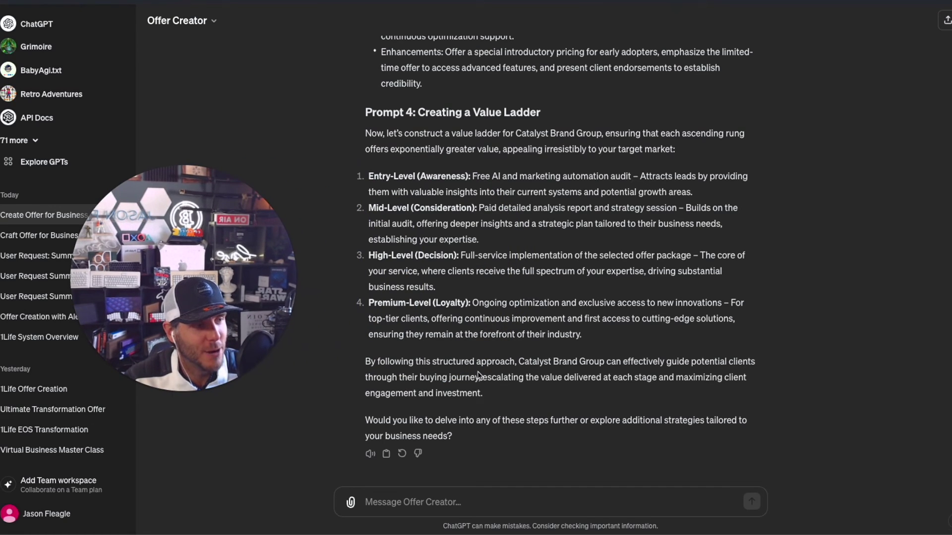
scroll(480, 377, "up", 8)
scroll(490, 192, "down", 8)
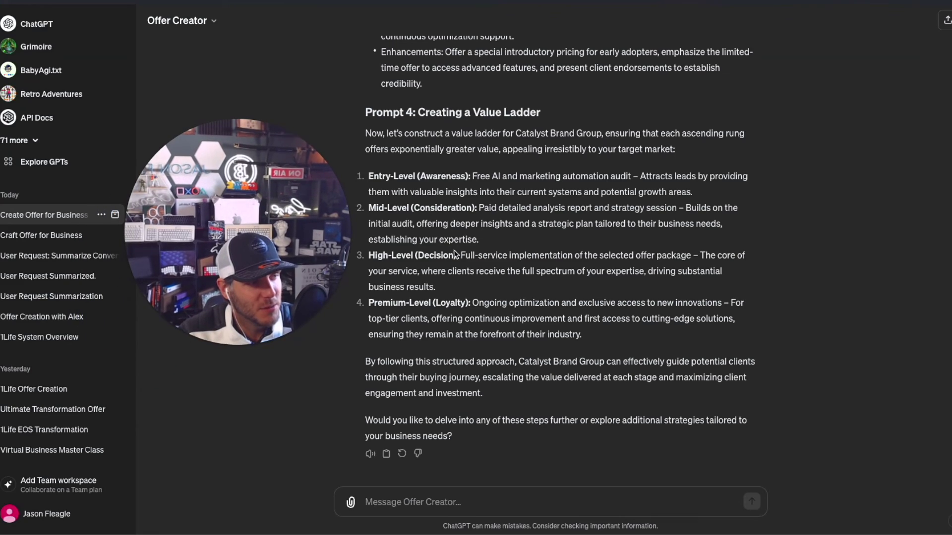
scroll(590, 190, "up", 8)
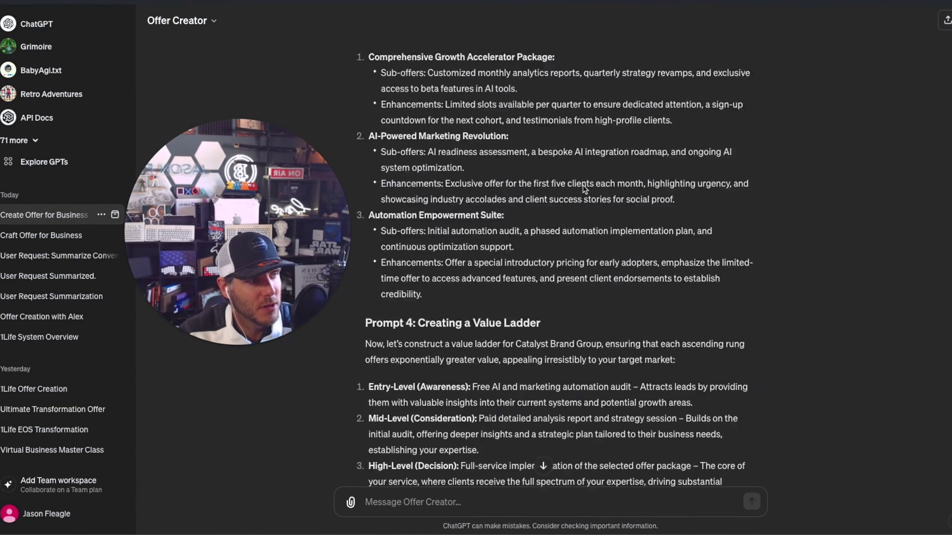
scroll(581, 186, "up", 4)
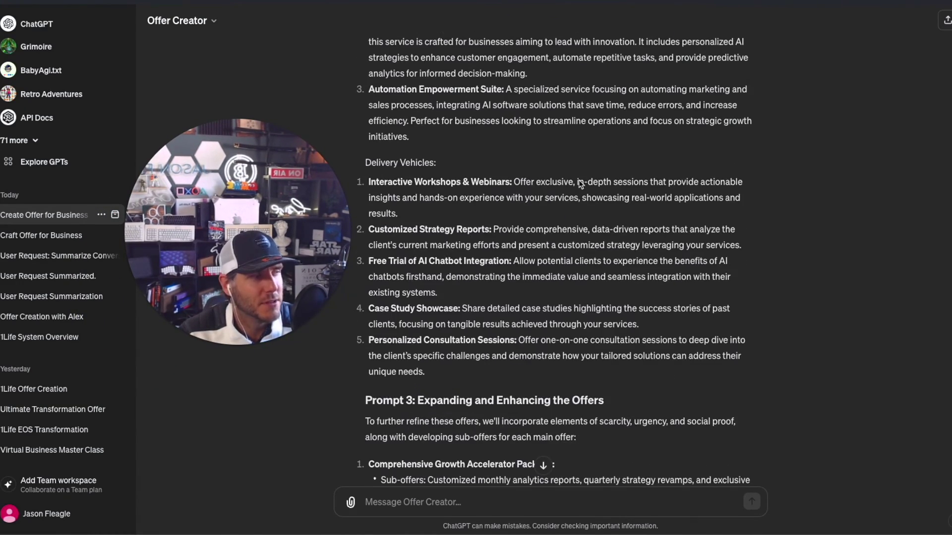
scroll(580, 184, "down", 12)
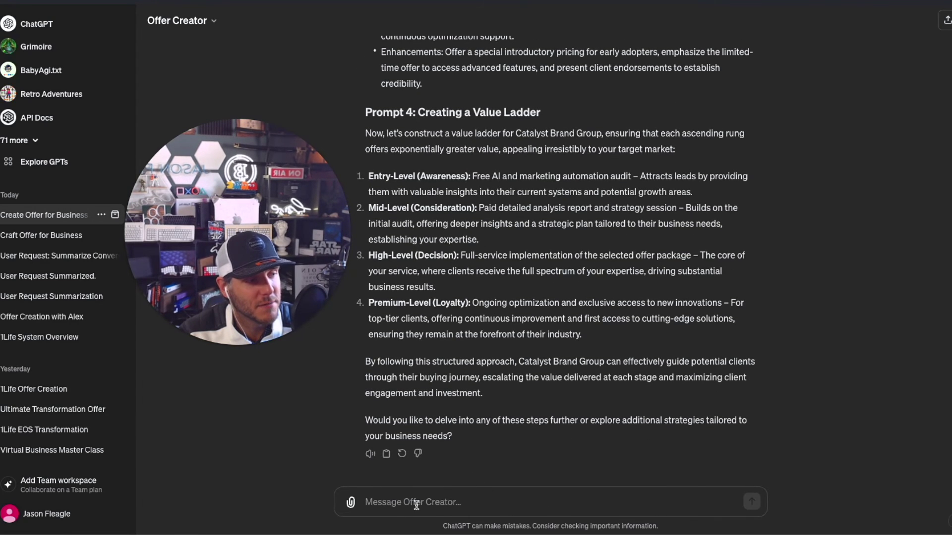
left_click(417, 504)
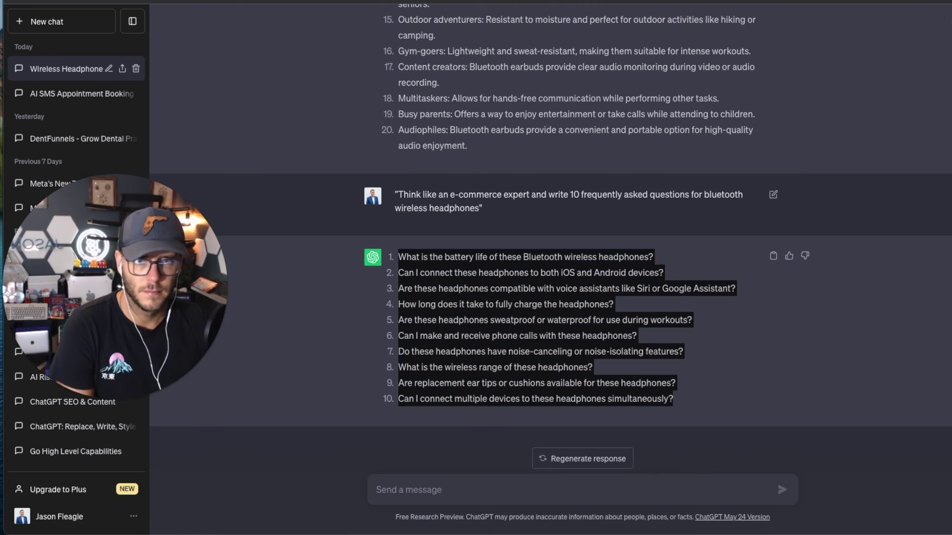
type("\"Think like an e-commerce SEO expert and write a meta title for [your brand name] in the [insert industry] industry.\"")
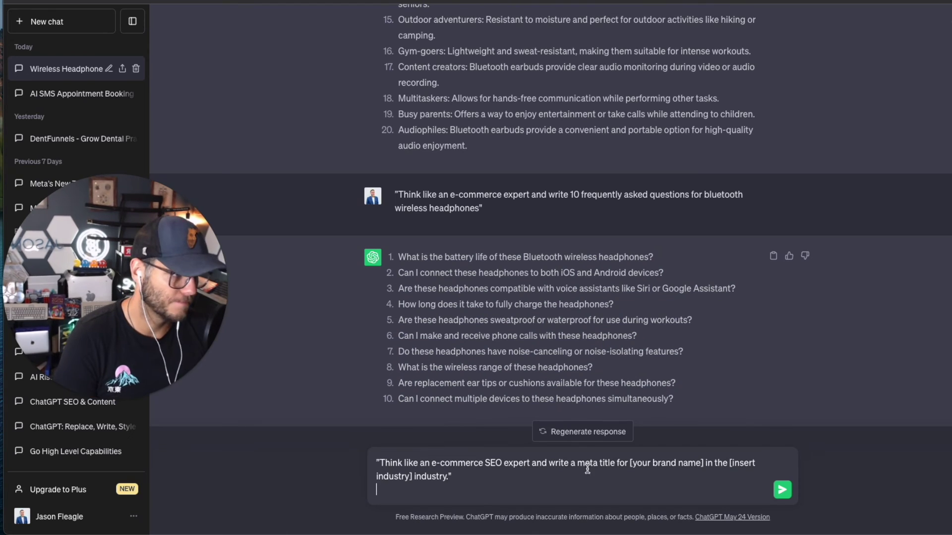
Step: Fill the meta-title prompt with 321 Headphones and personal electronics, and send it
left_click_drag(630, 463, 703, 464)
type("321 Headphones")
type("personal electronics")
key("Return")
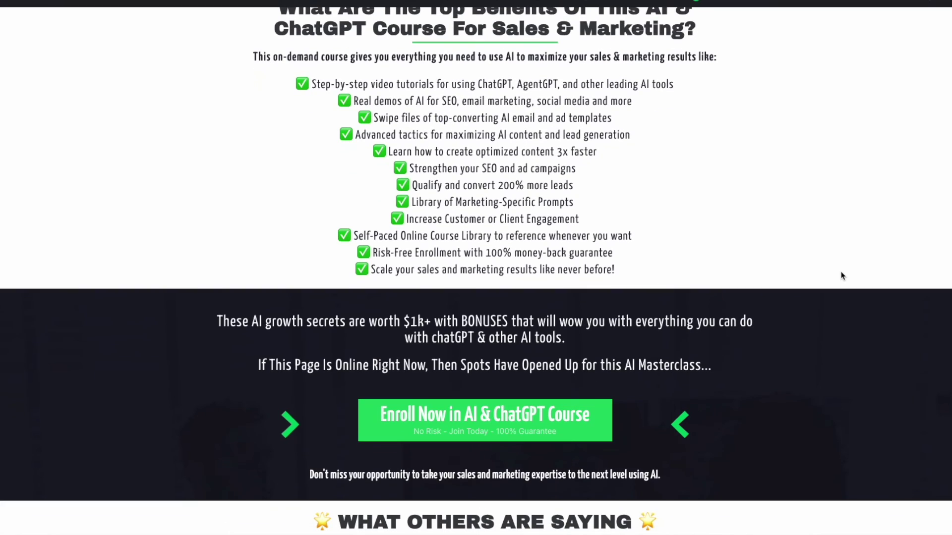
Step: Scroll the course page down to the enrollment offer and 'What Others Are Saying' testimonials
scroll(841, 276, "down", 4)
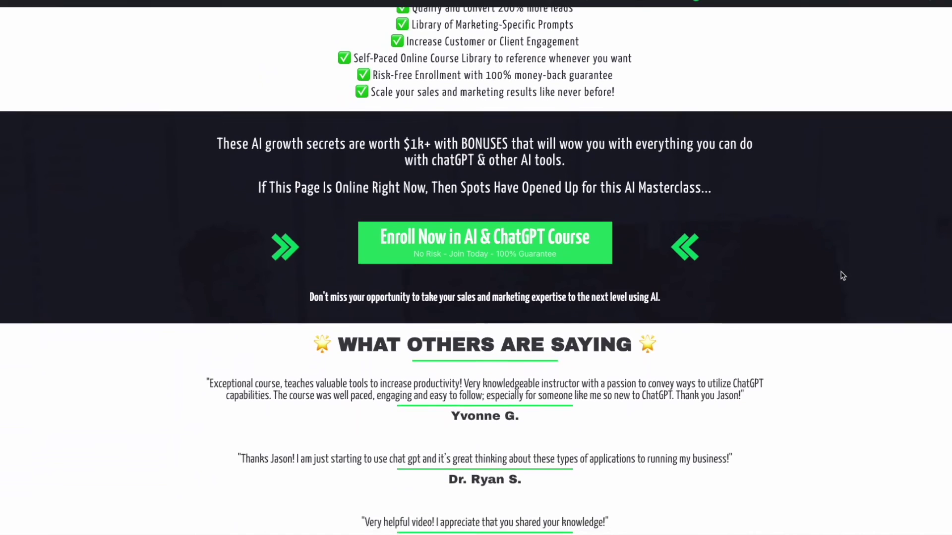
scroll(842, 275, "down", 1)
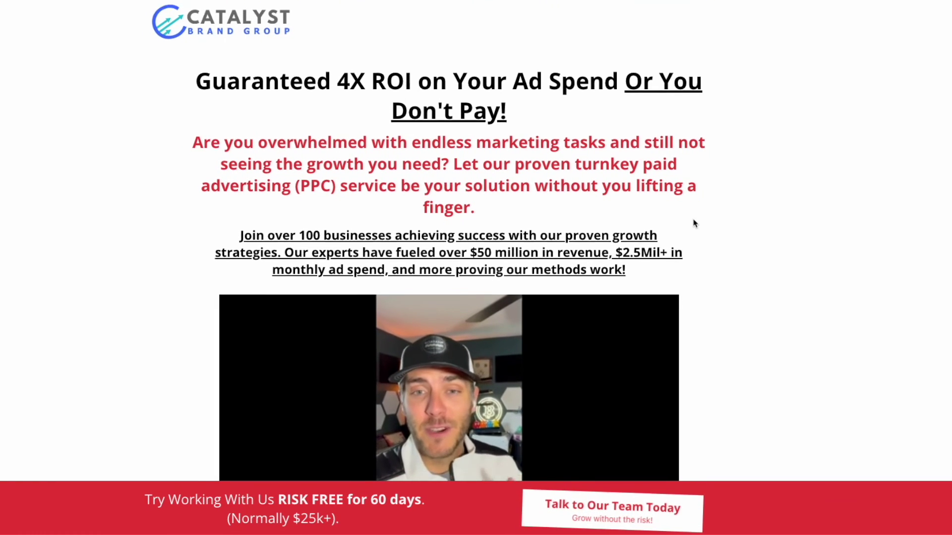
Step: Scroll the Catalyst Brand Group landing page past the results, stats and Our Process sections to Bonuses
scroll(704, 224, "down", 1)
scroll(778, 239, "down", 3)
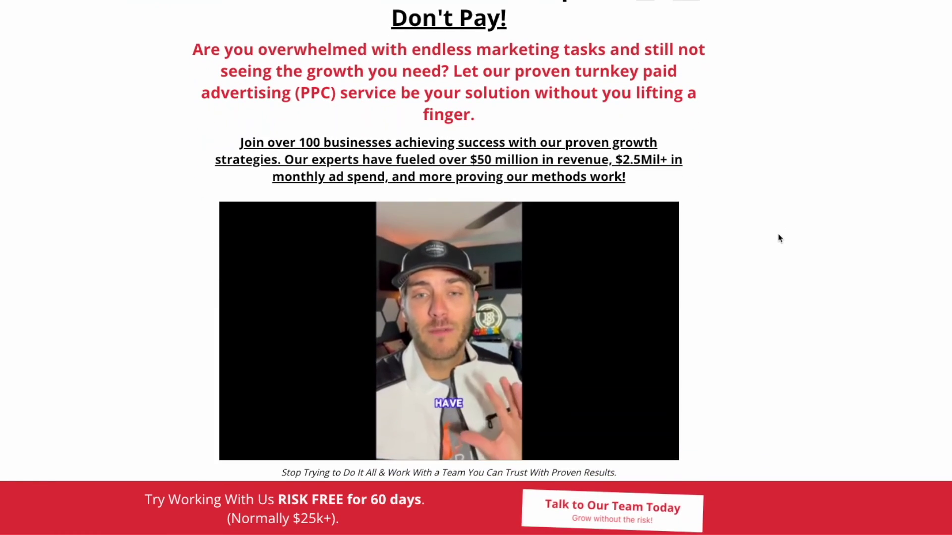
scroll(778, 239, "down", 6)
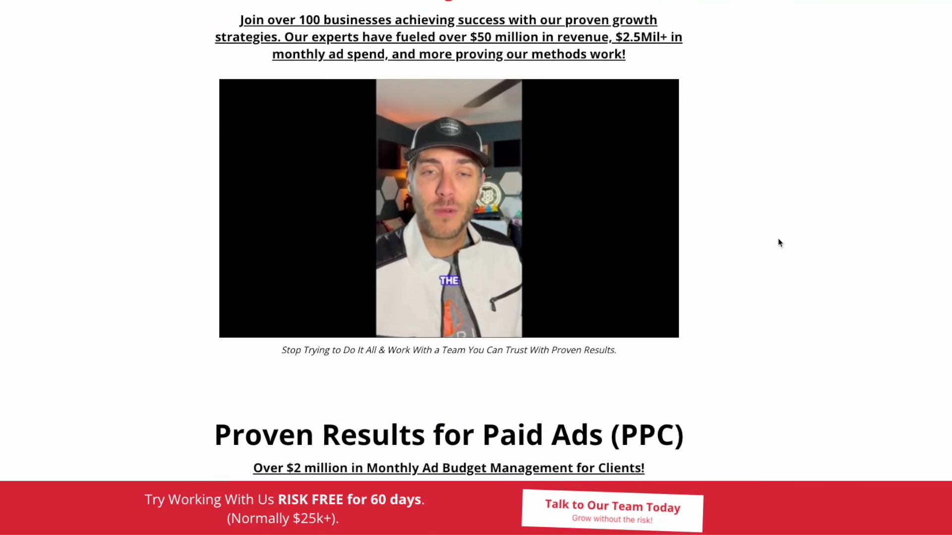
scroll(778, 243, "down", 5)
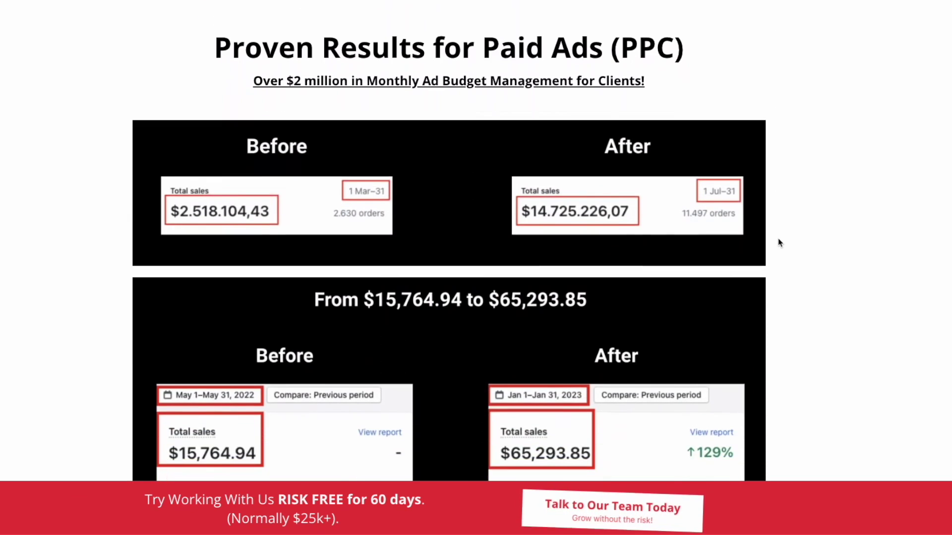
scroll(778, 243, "down", 12)
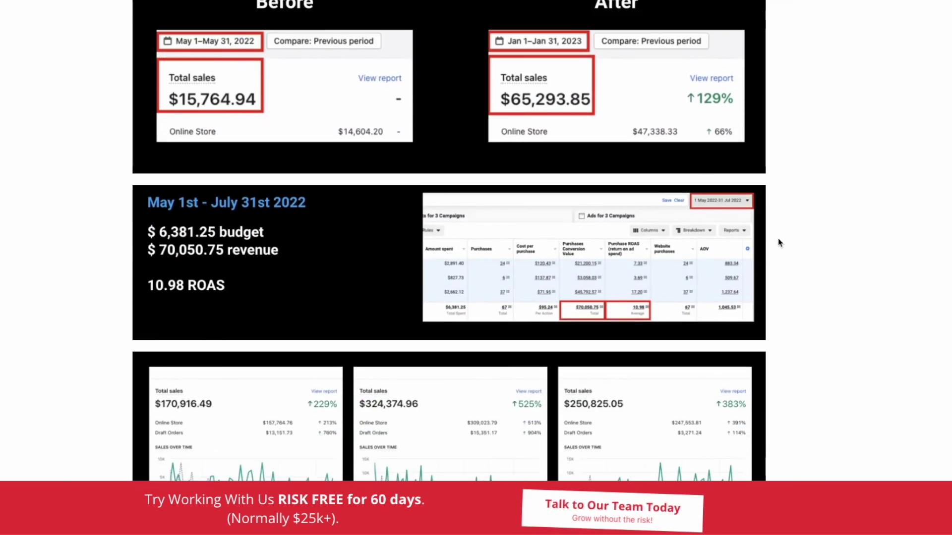
scroll(778, 243, "down", 6)
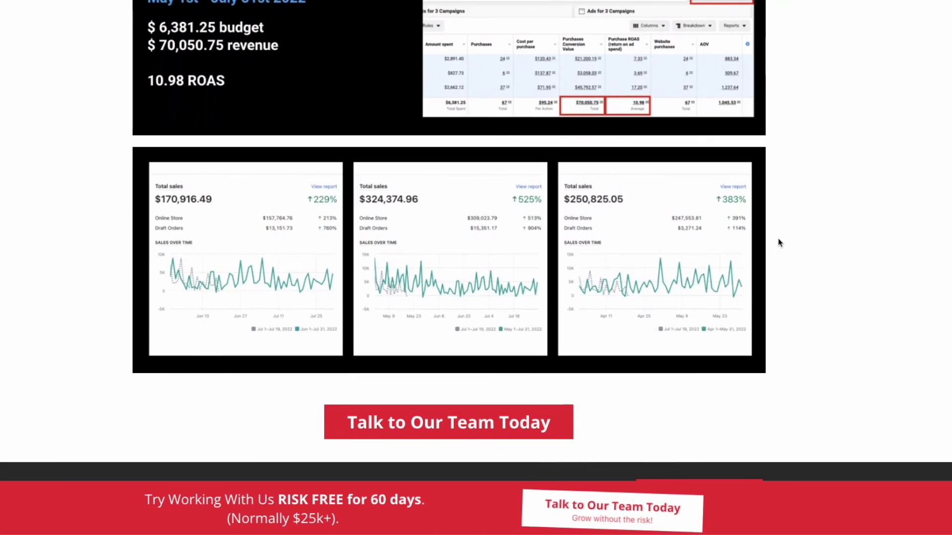
scroll(780, 243, "down", 4)
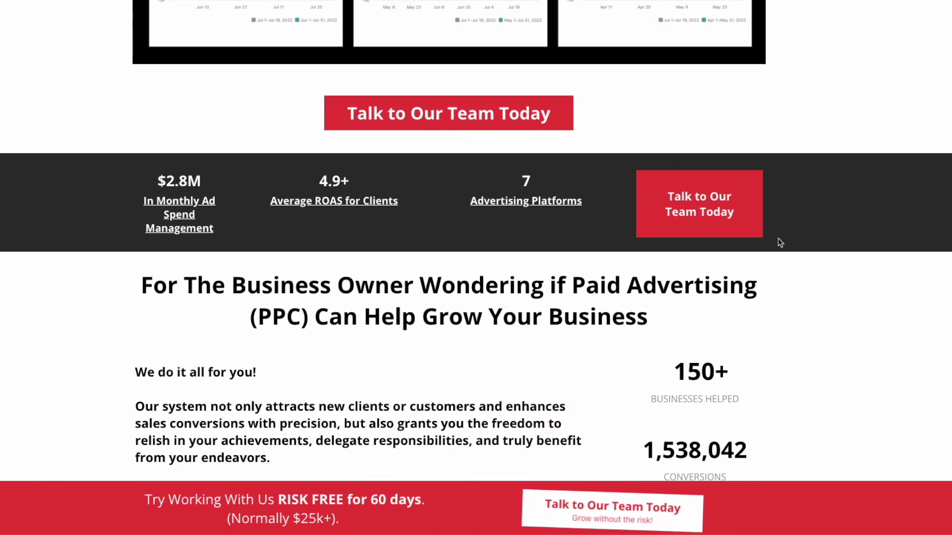
scroll(779, 243, "down", 3)
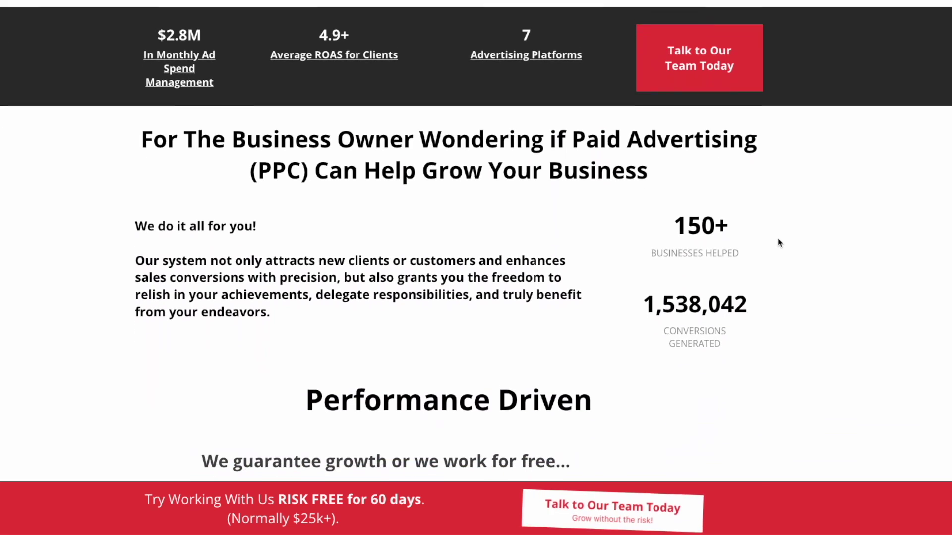
scroll(779, 243, "down", 13)
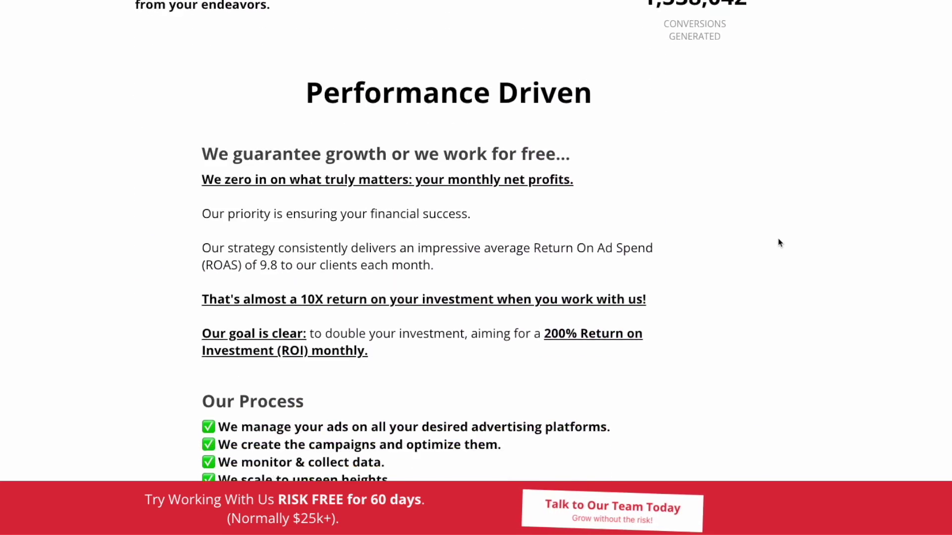
scroll(780, 243, "down", 5)
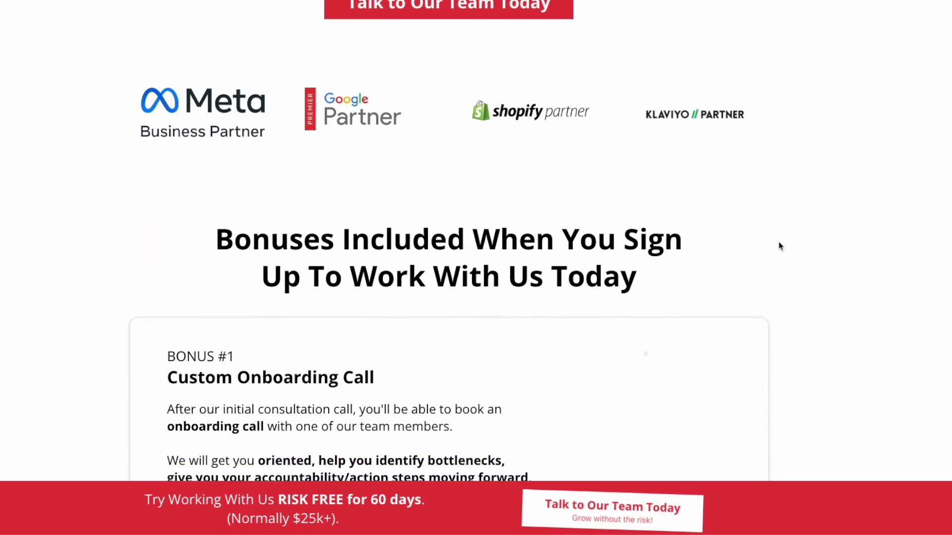
scroll(780, 246, "down", 1)
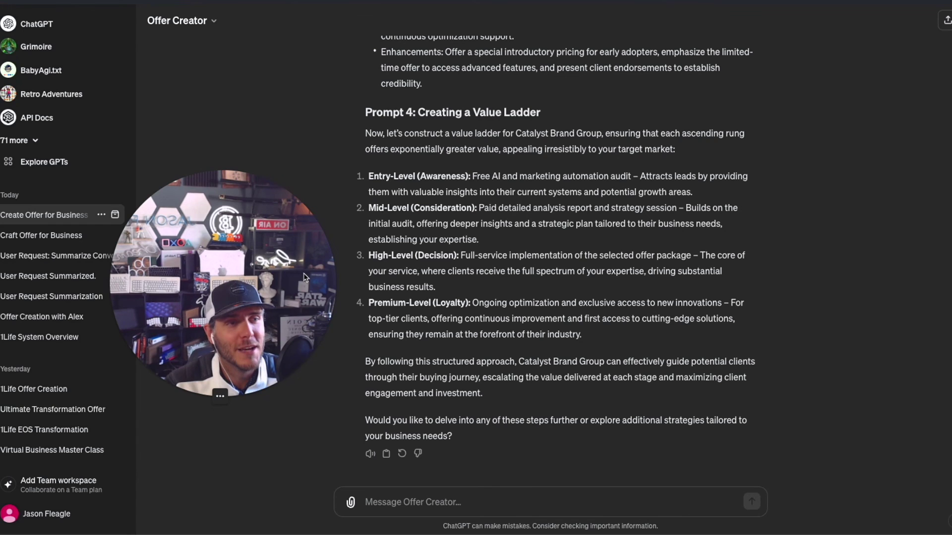